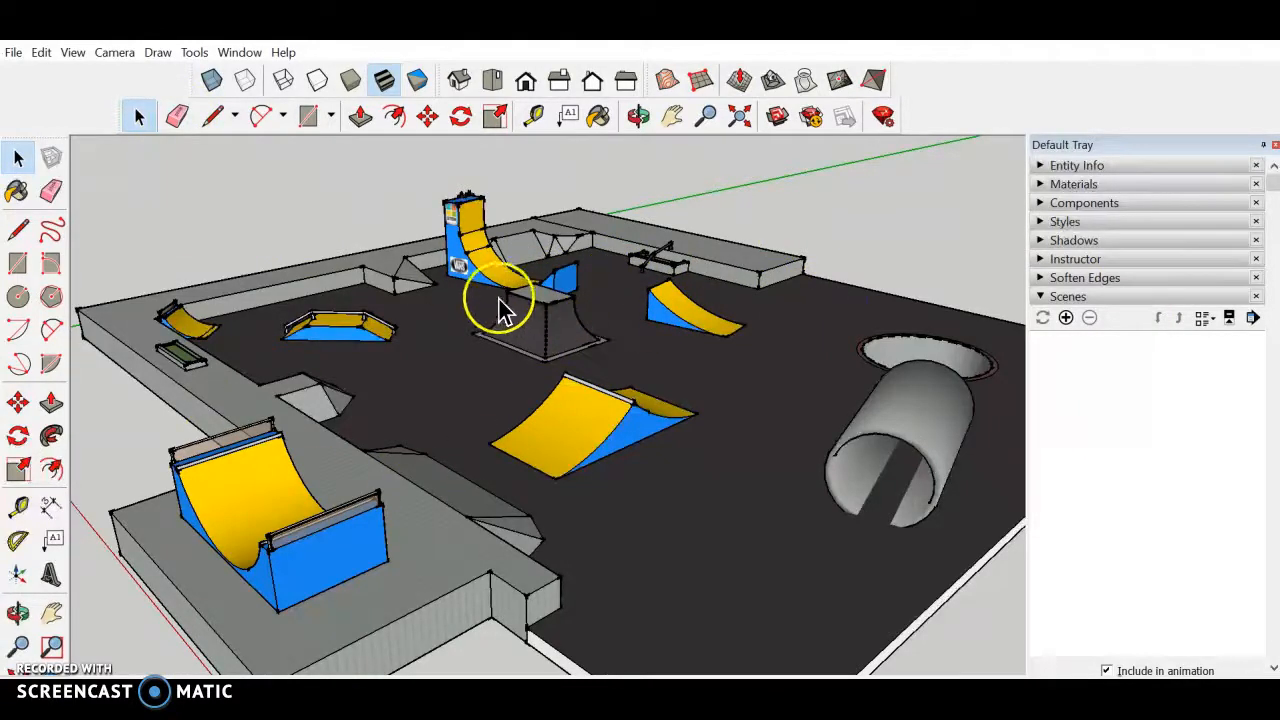
# Browse the Style Builder Competition Winners and Photo Modeling style collections and open the Default Styles collection
pyautogui.scroll(-4, 337, 355)
pyautogui.moveTo(314, 334); pyautogui.dragTo(392, 417, button='middle')
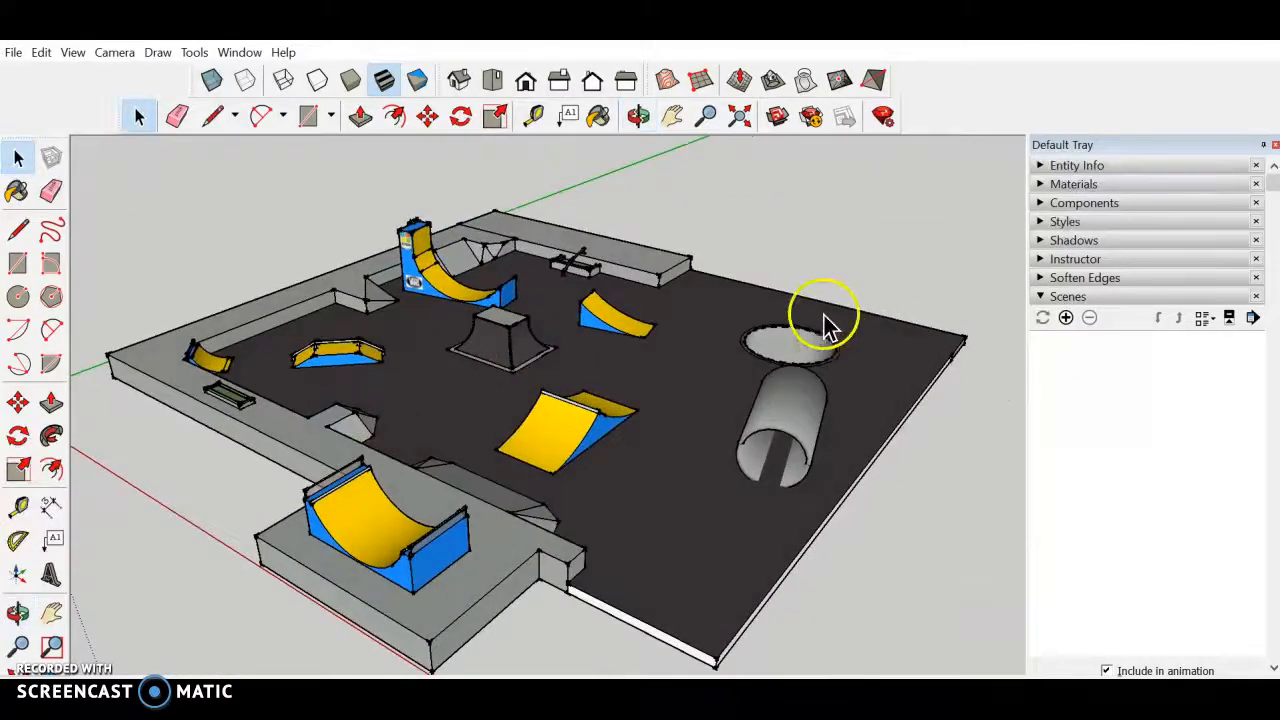
pyautogui.click(1066, 222)
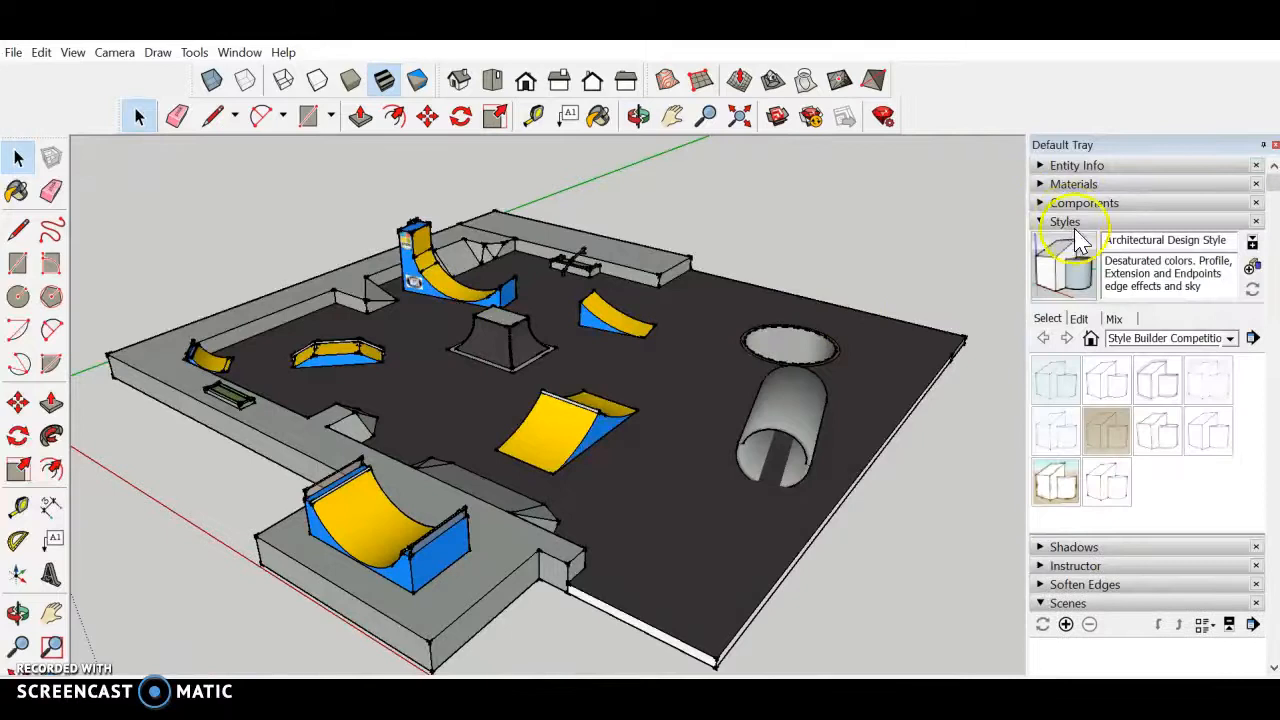
pyautogui.click(1091, 339)
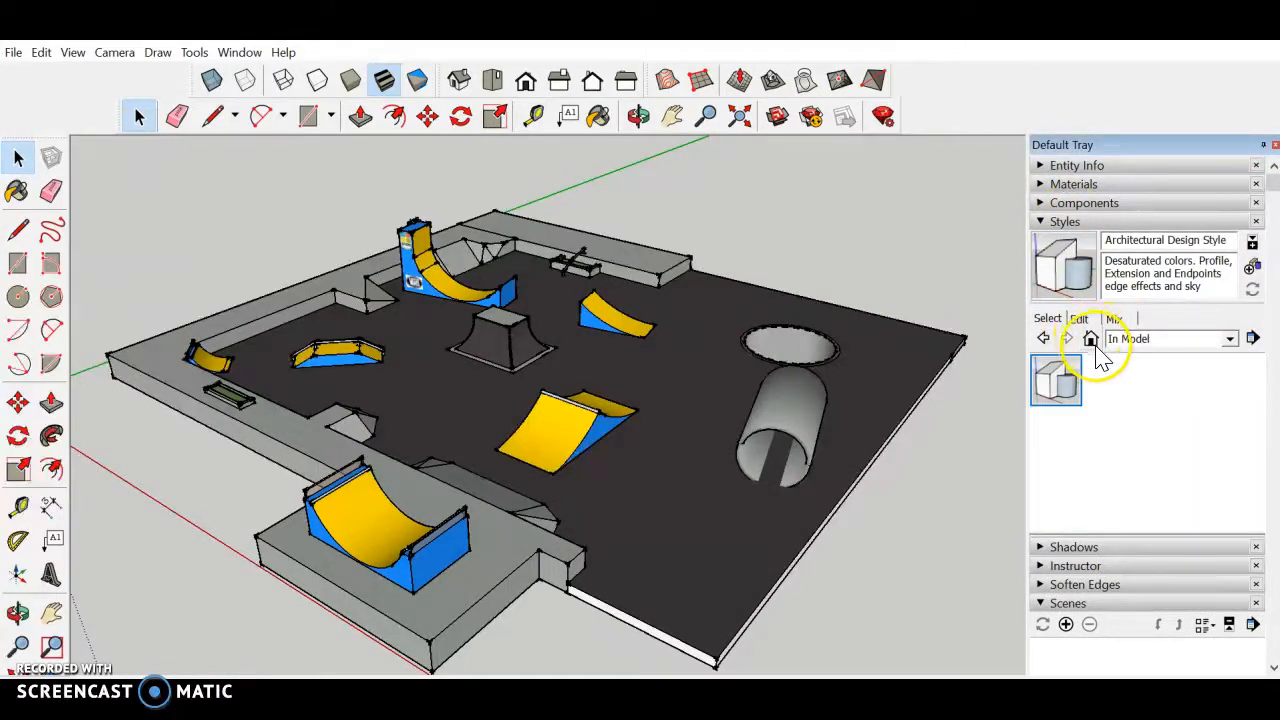
pyautogui.click(1175, 338)
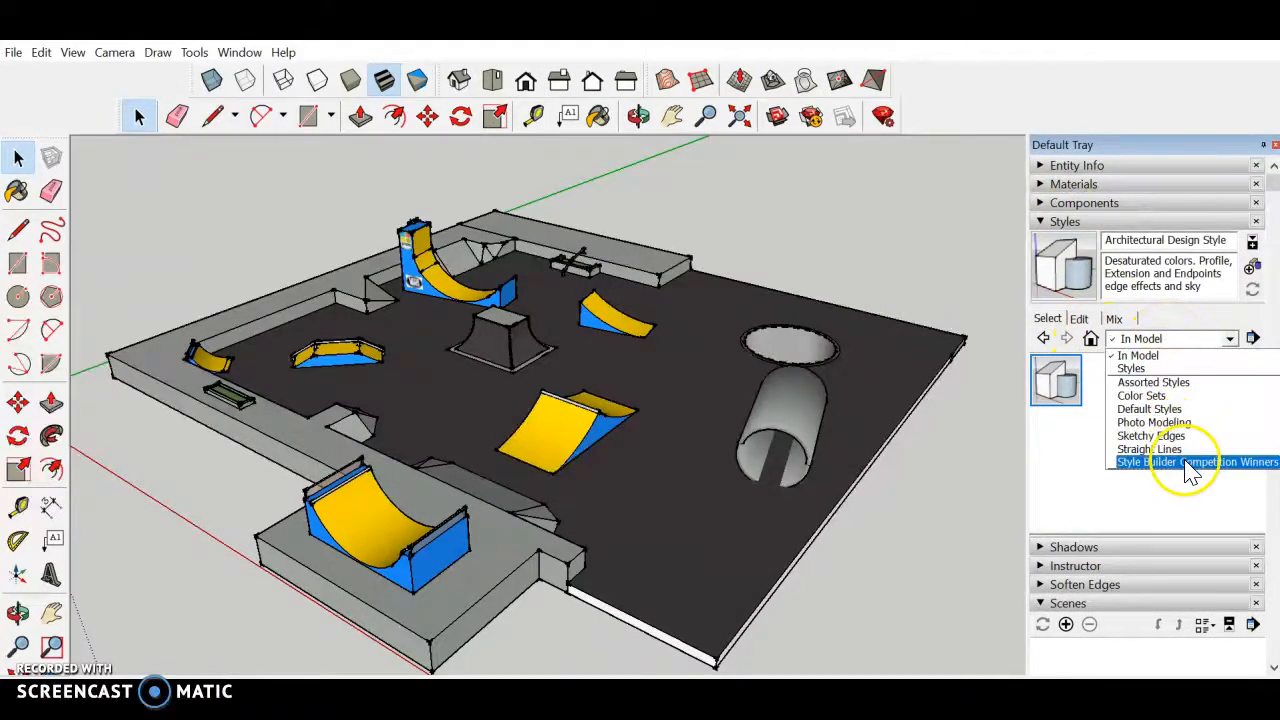
pyautogui.click(1192, 465)
pyautogui.click(1180, 338)
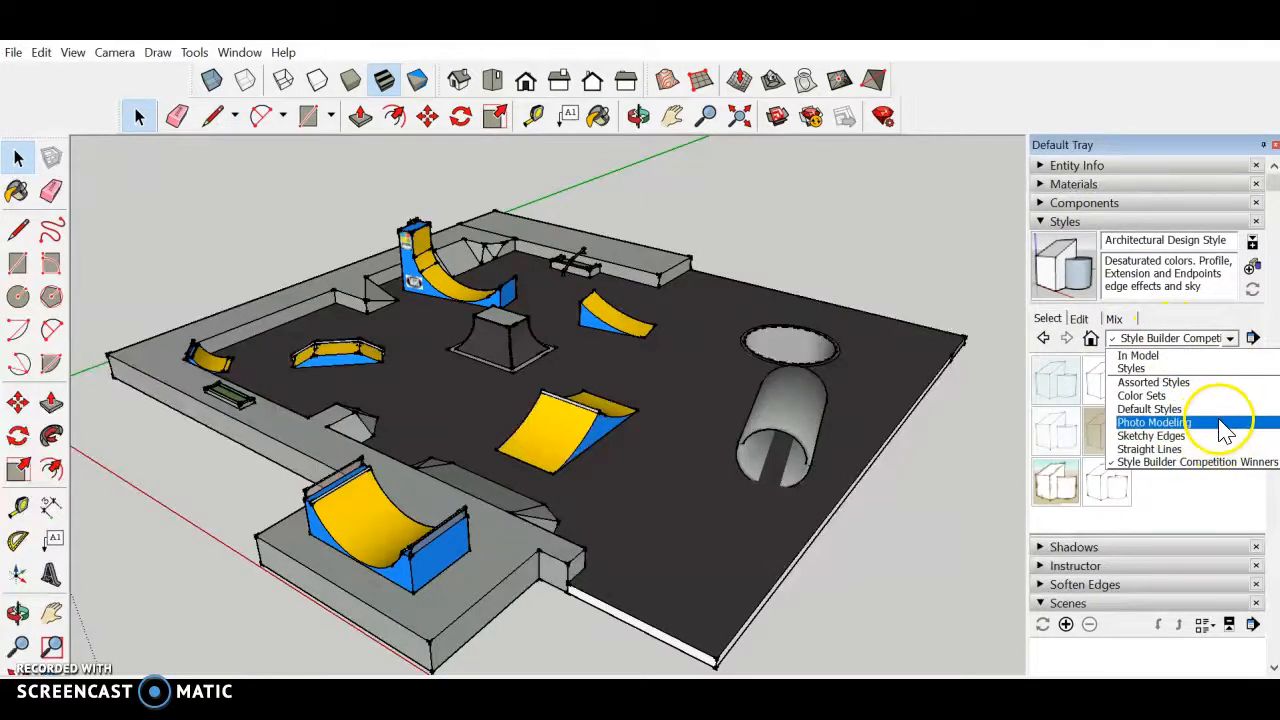
pyautogui.click(1222, 424)
pyautogui.click(1215, 338)
pyautogui.click(1205, 409)
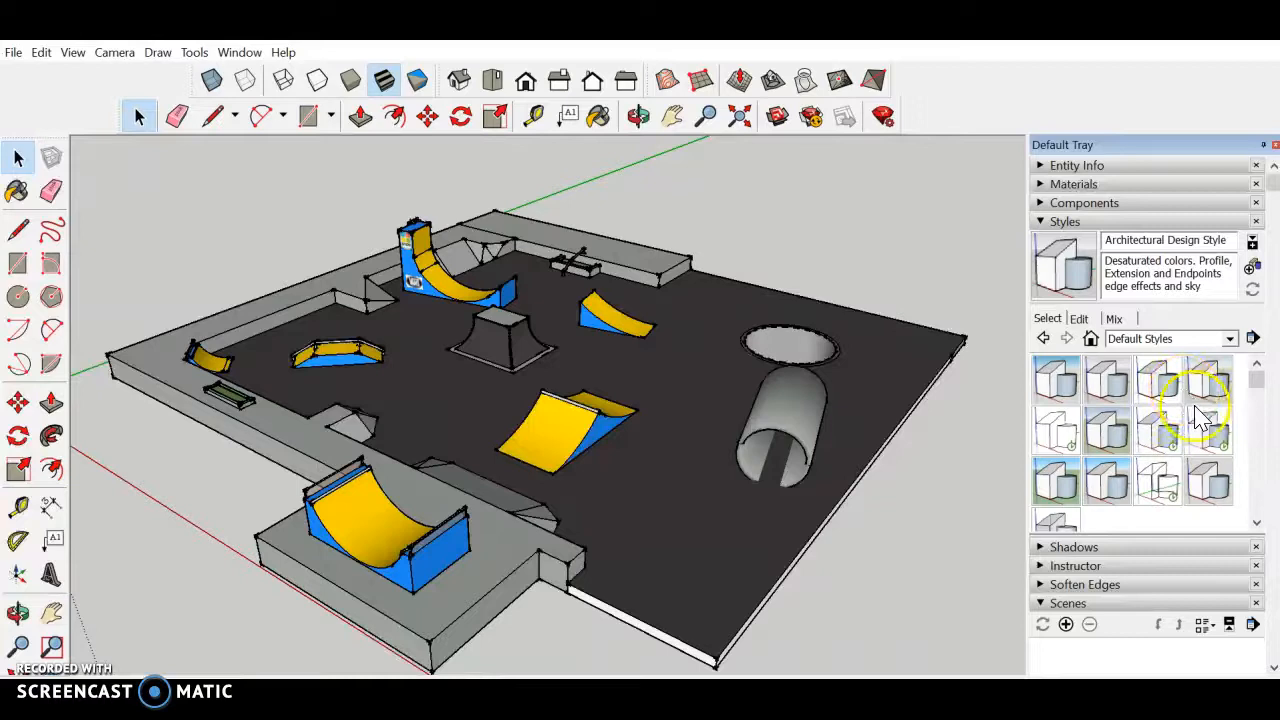
# Try several default styles on the skatepark, including Urban Planning Style, HiddenLine, Landscape Architecture Style and Default Style
pyautogui.click(1120, 488)
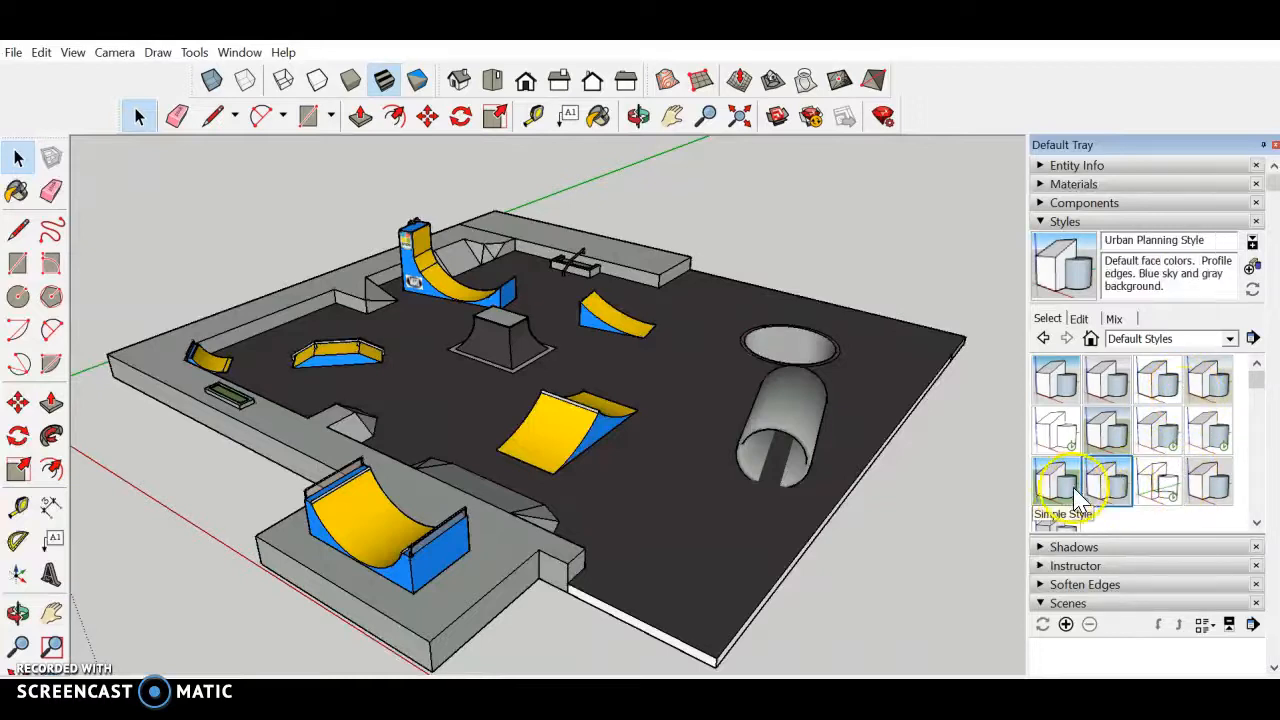
pyautogui.click(1065, 488)
pyautogui.click(1058, 430)
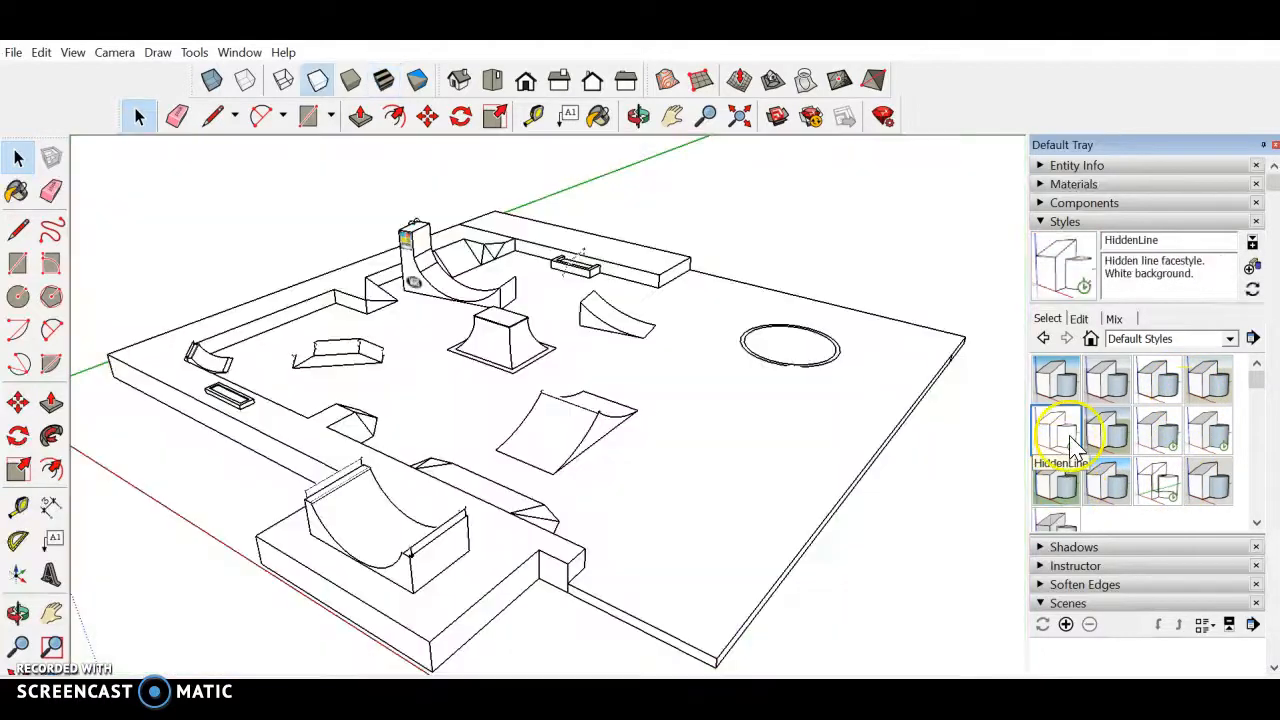
pyautogui.click(1112, 432)
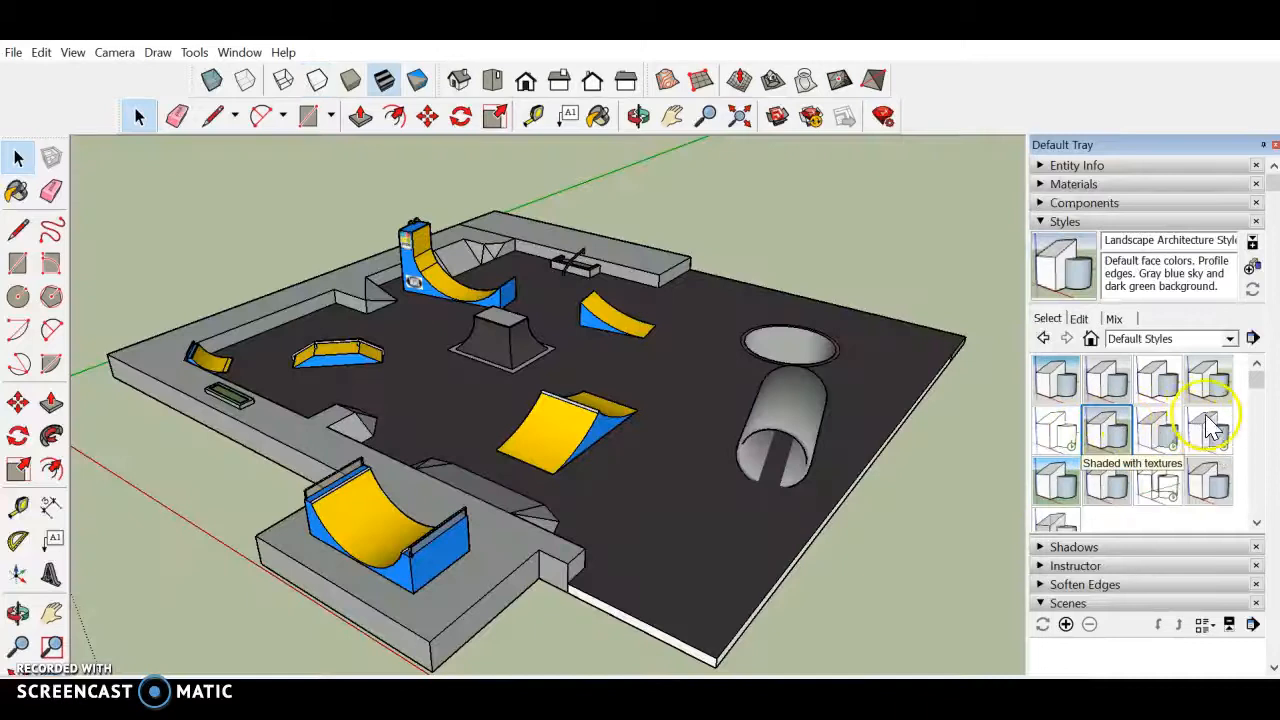
pyautogui.click(1212, 432)
pyautogui.click(1160, 378)
# Open the Color Sets style collection and try the Blue and Orange, Cammo and Color Blind styles on the skatepark
pyautogui.click(1175, 338)
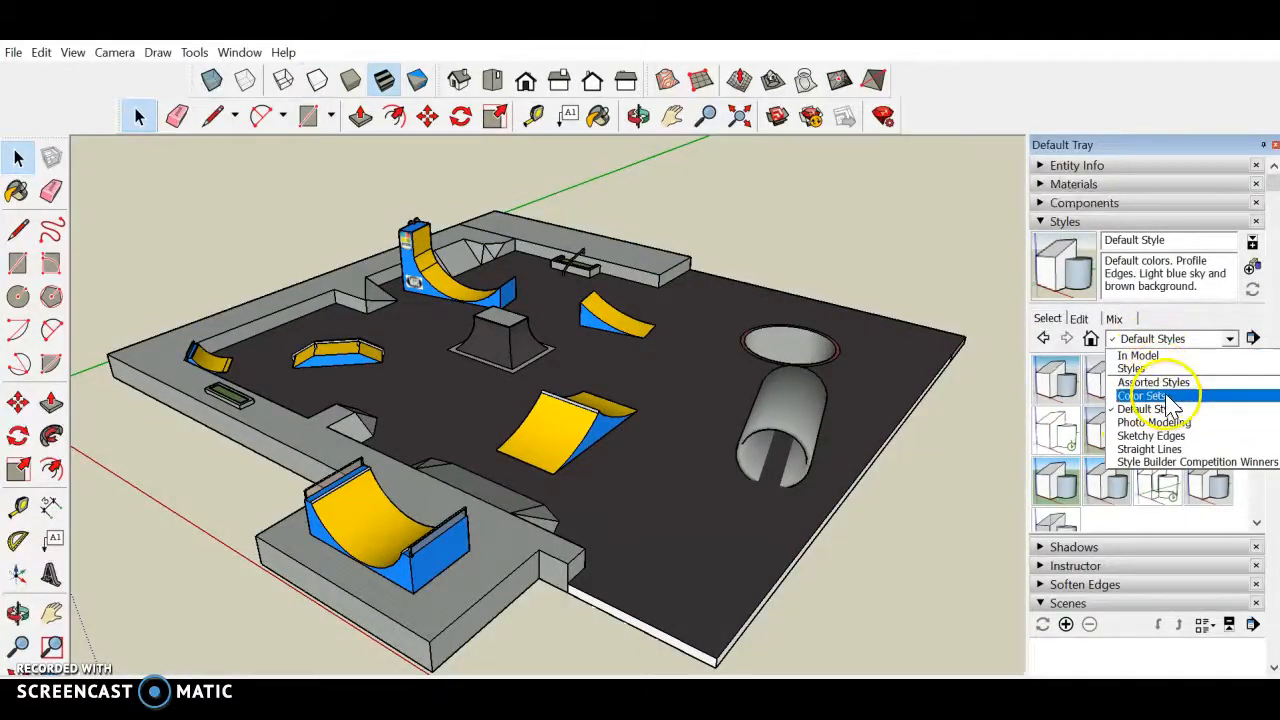
pyautogui.click(1145, 396)
pyautogui.click(1160, 388)
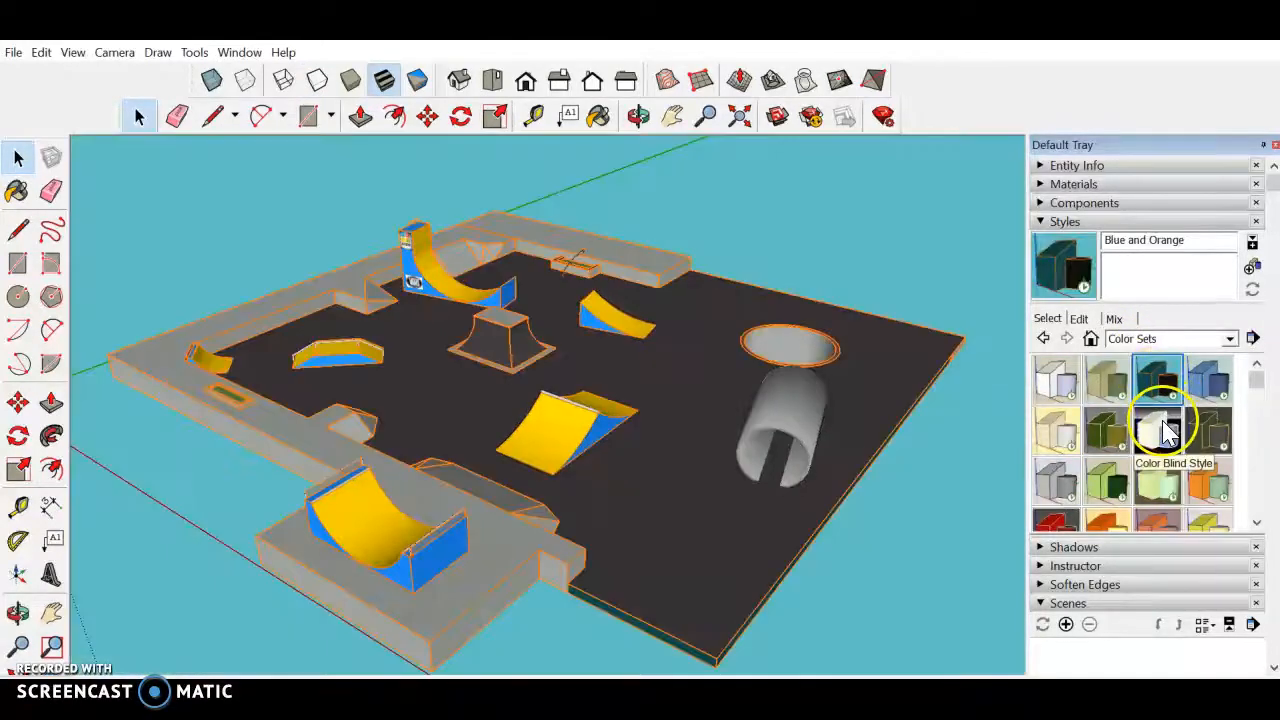
pyautogui.click(1160, 430)
pyautogui.click(1117, 435)
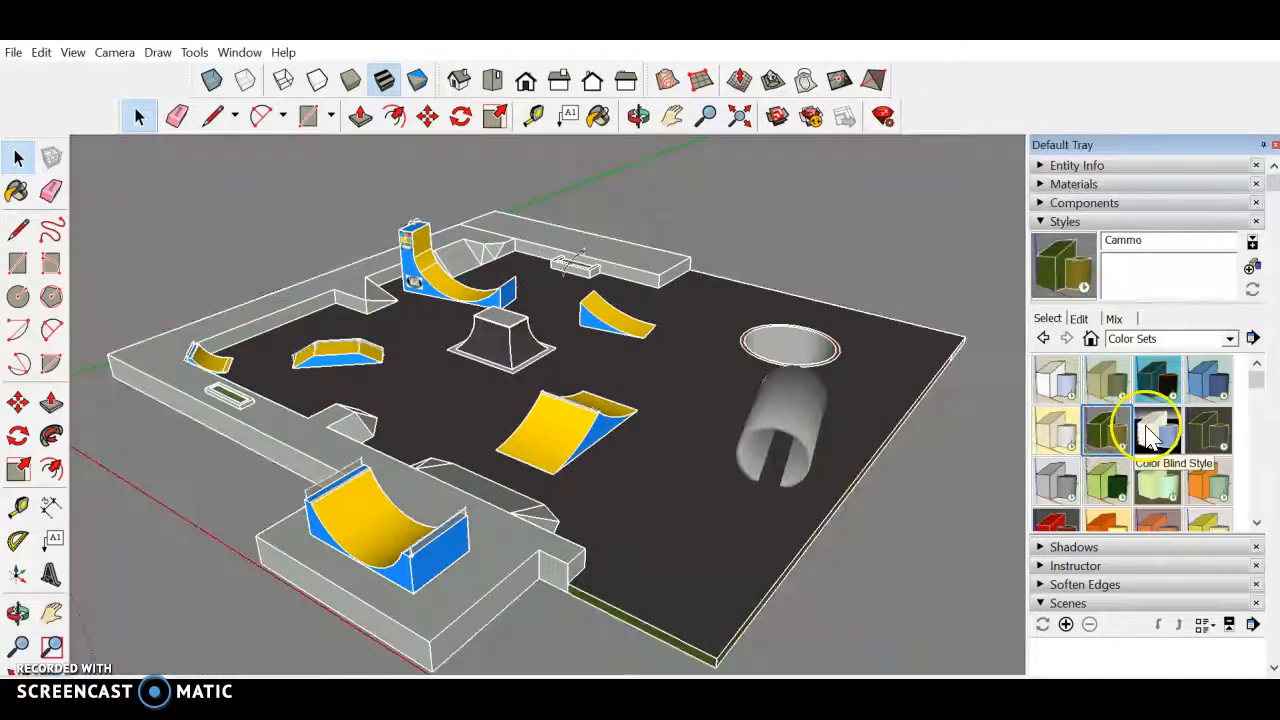
pyautogui.click(1160, 432)
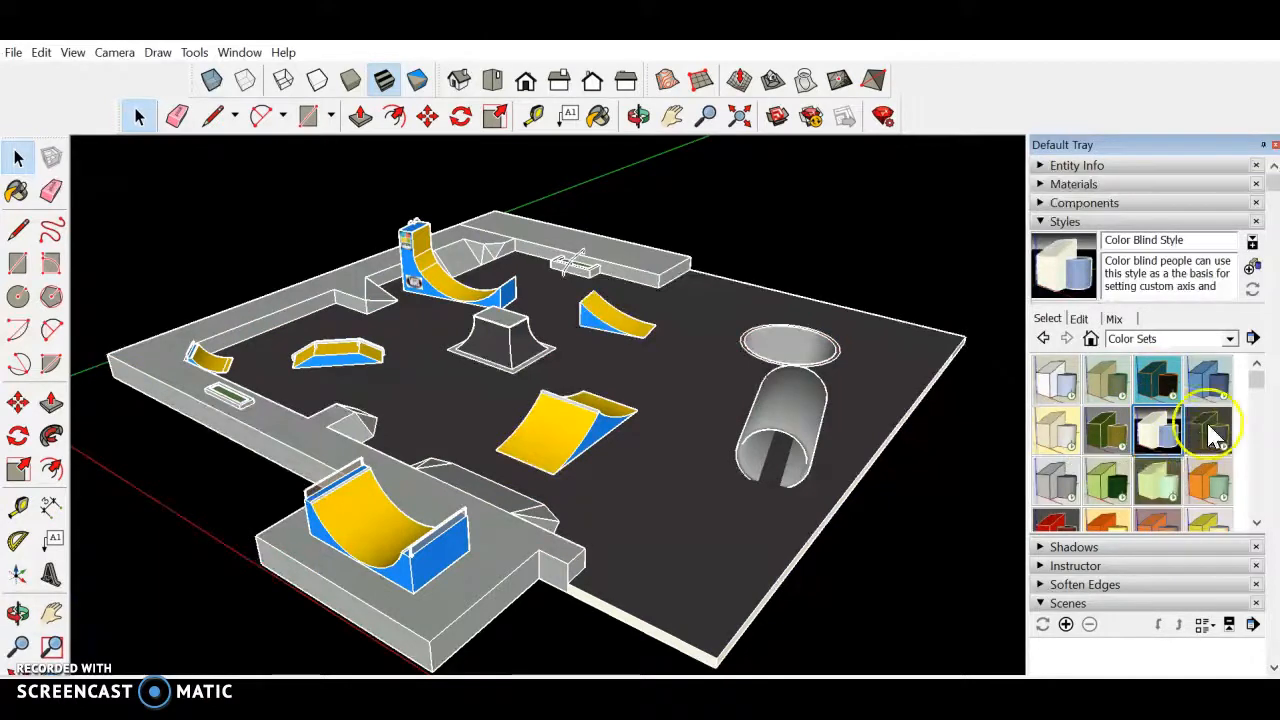
# Try the Orange and Green style and apply the Red Brick style to the skatepark
pyautogui.moveTo(1262, 398); pyautogui.dragTo(1260, 410)
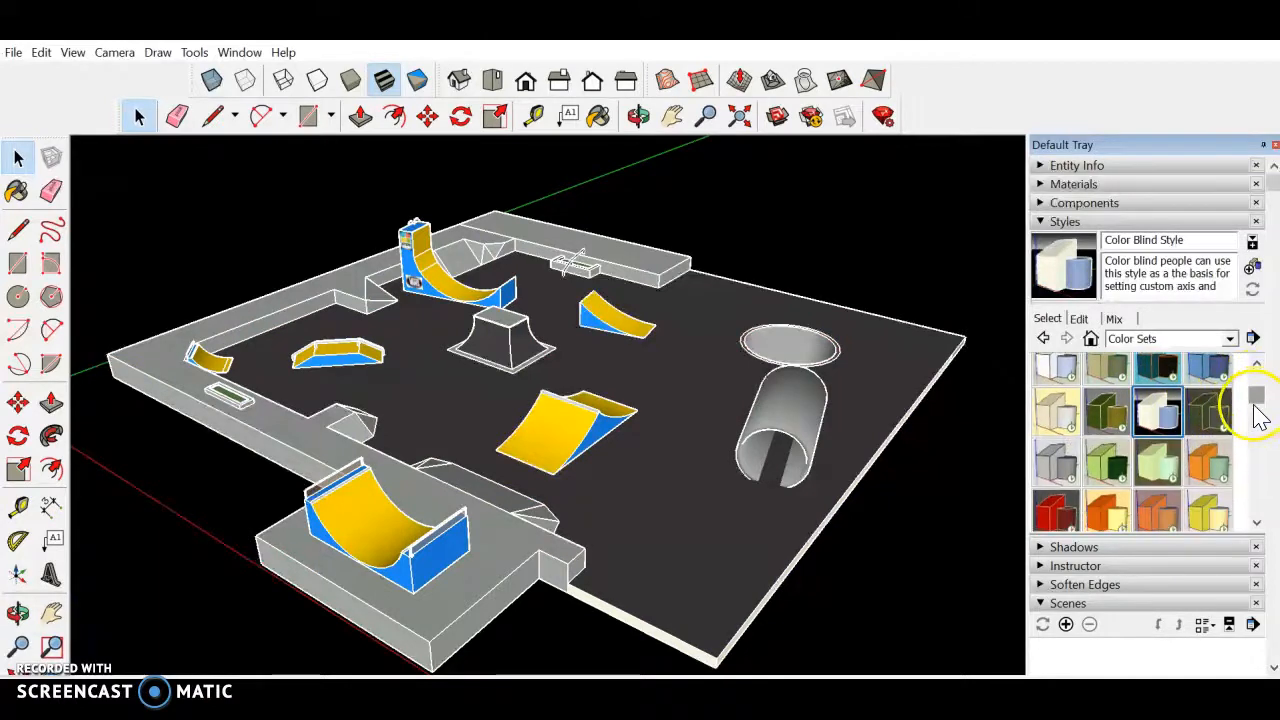
pyautogui.click(1210, 468)
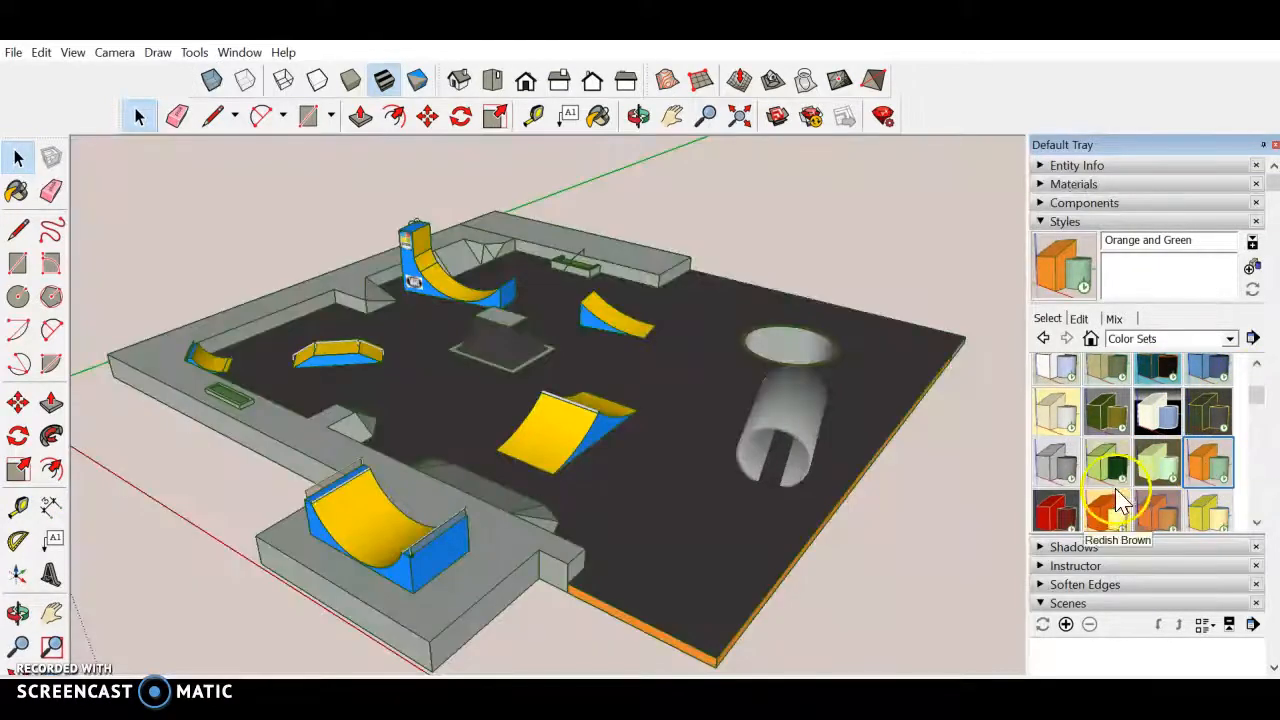
pyautogui.scroll(-3, 1140, 460)
pyautogui.scroll(2, 1125, 420)
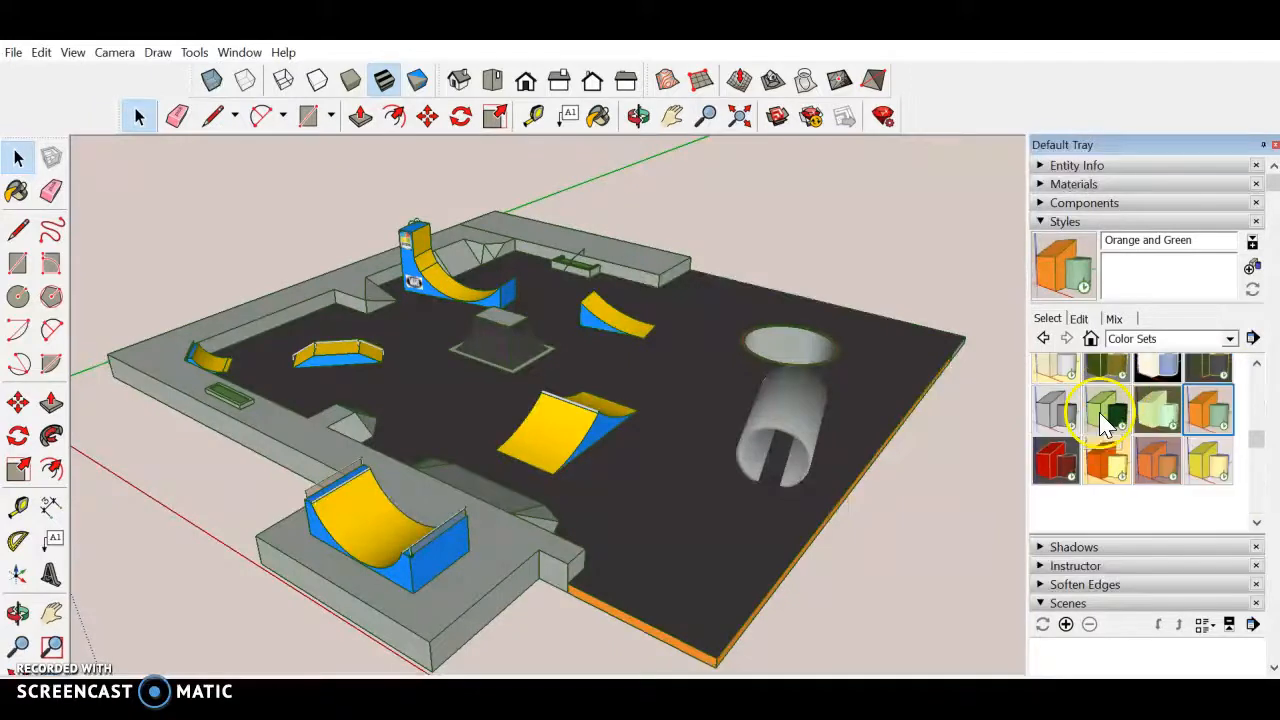
pyautogui.click(1105, 420)
pyautogui.click(1066, 476)
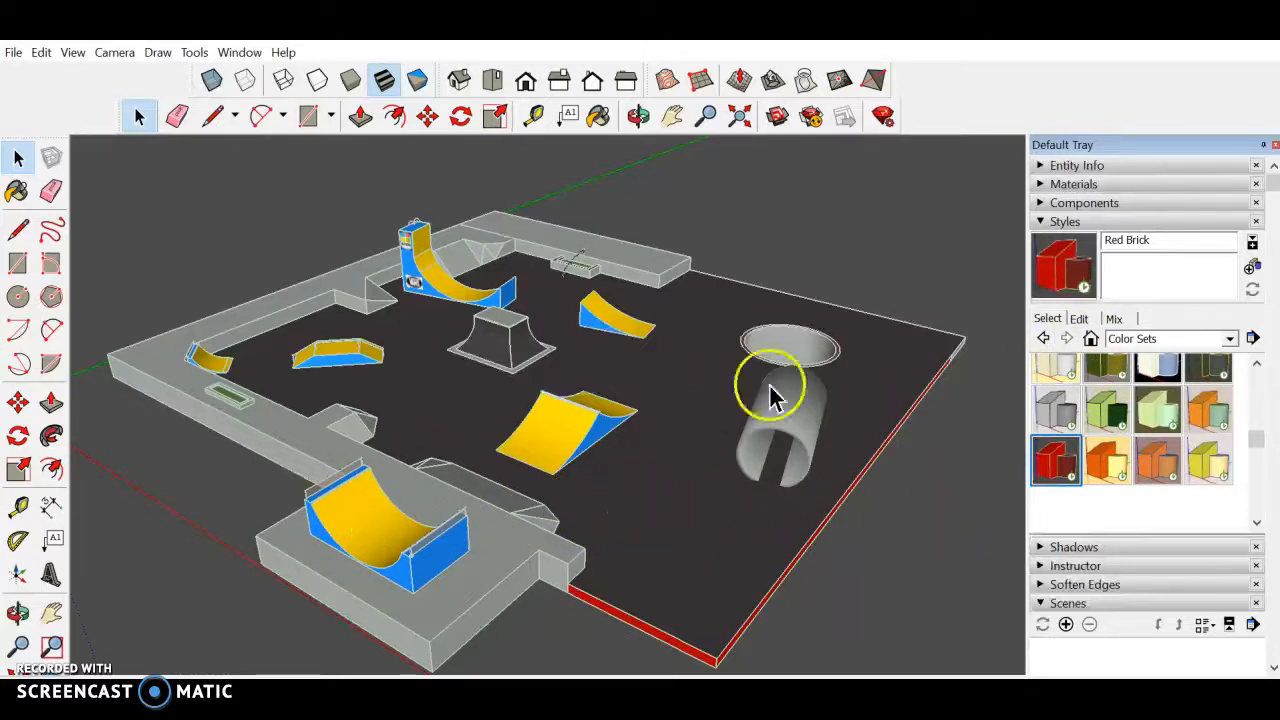
# Add the first animation scene from the current overview of the whole skatepark
pyautogui.click(73, 54)
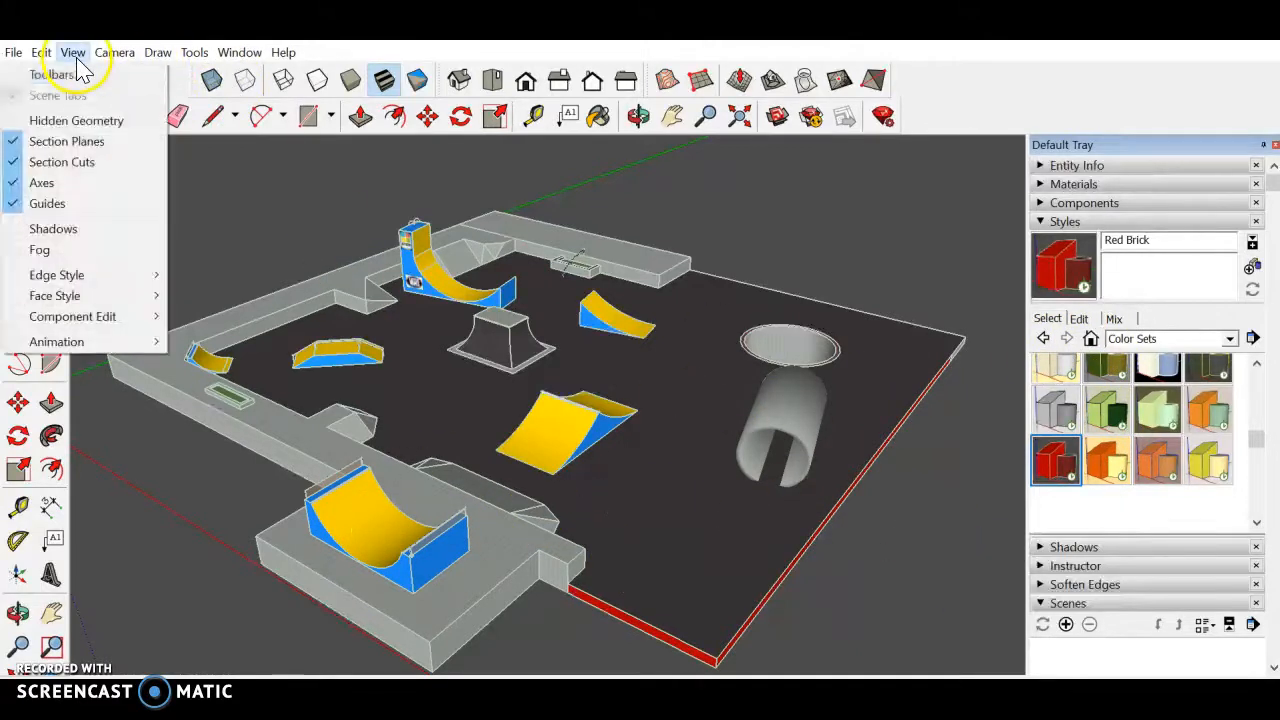
pyautogui.moveTo(116, 344)
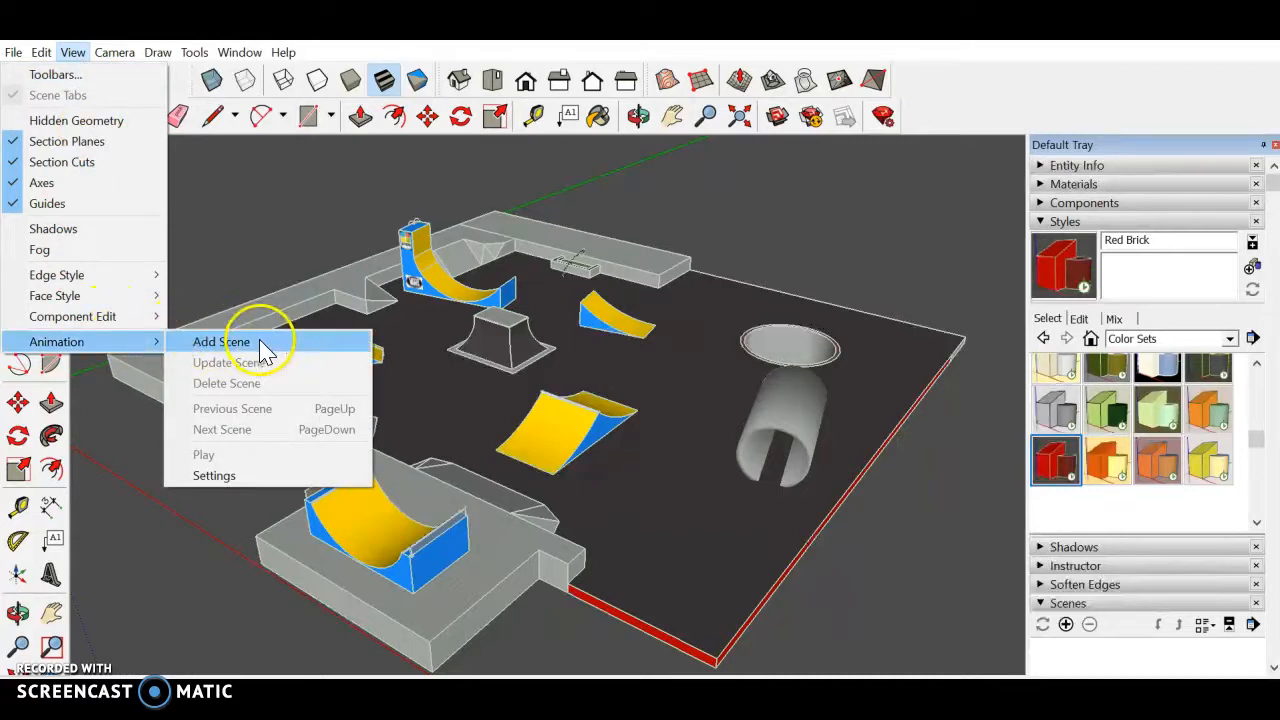
pyautogui.click(263, 343)
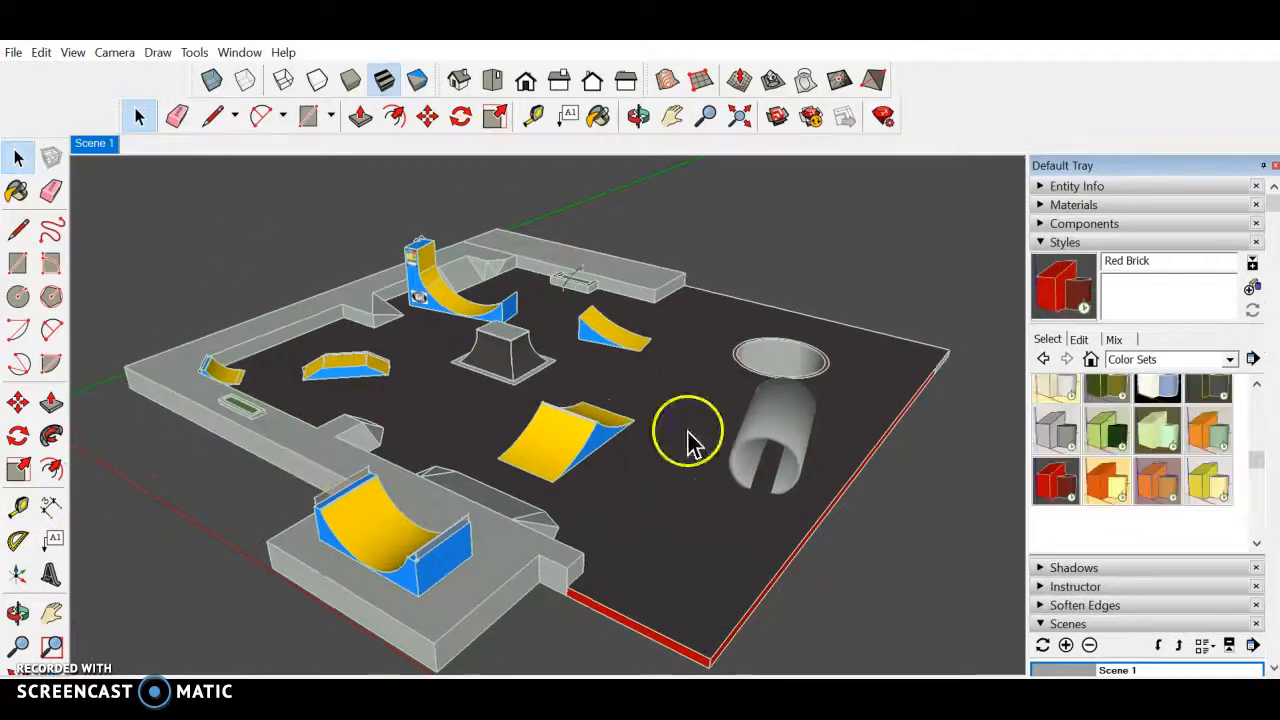
pyautogui.click(1082, 242)
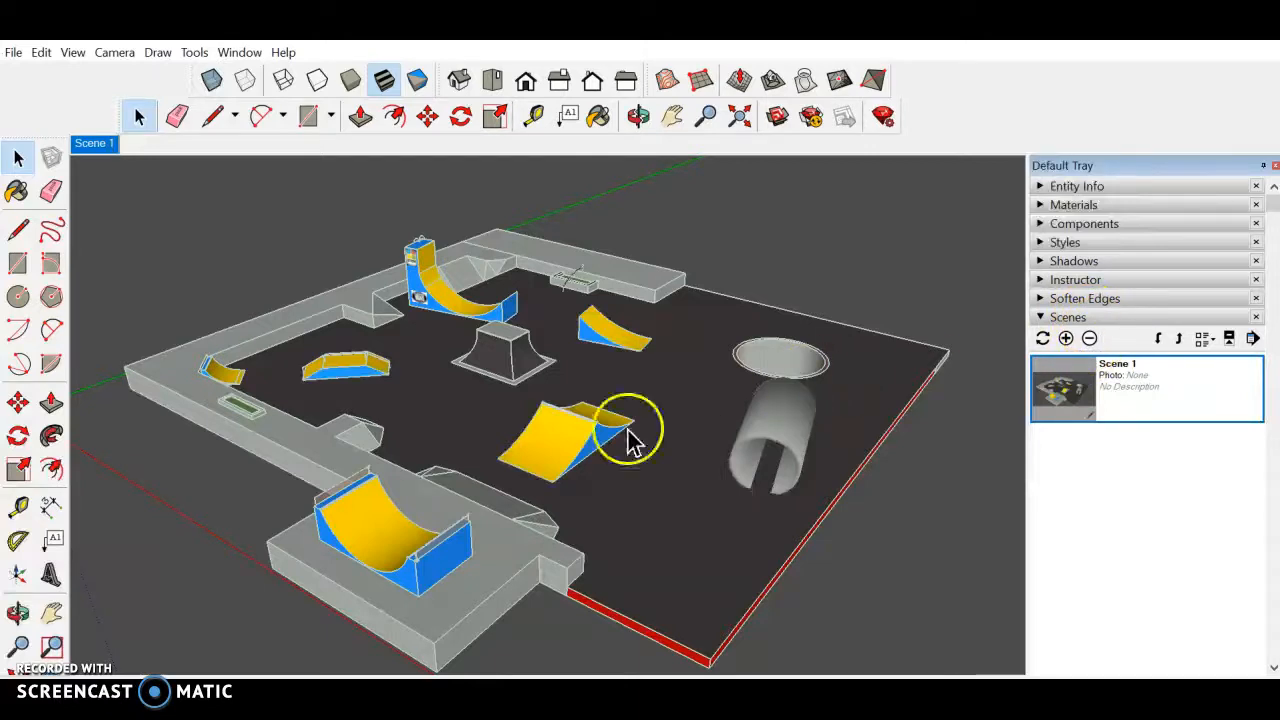
# Apply the Architectural Design Style from the In Model style collection
pyautogui.click(1088, 244)
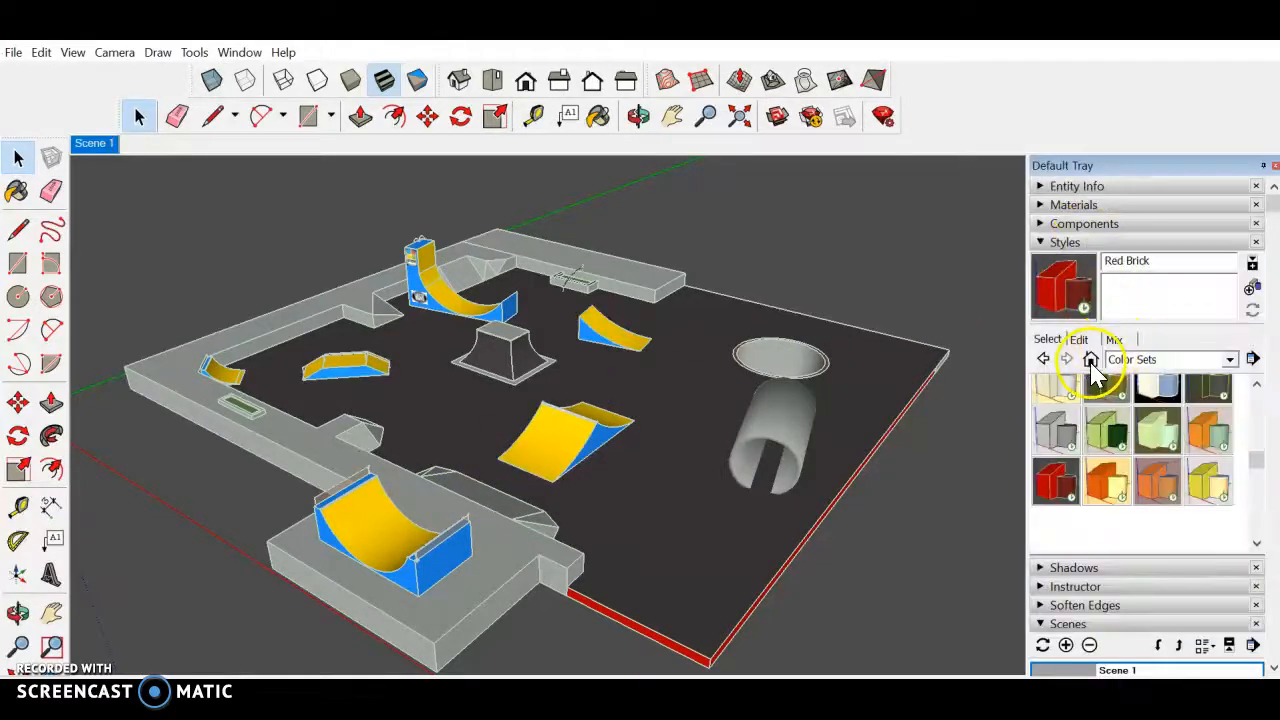
pyautogui.click(1091, 360)
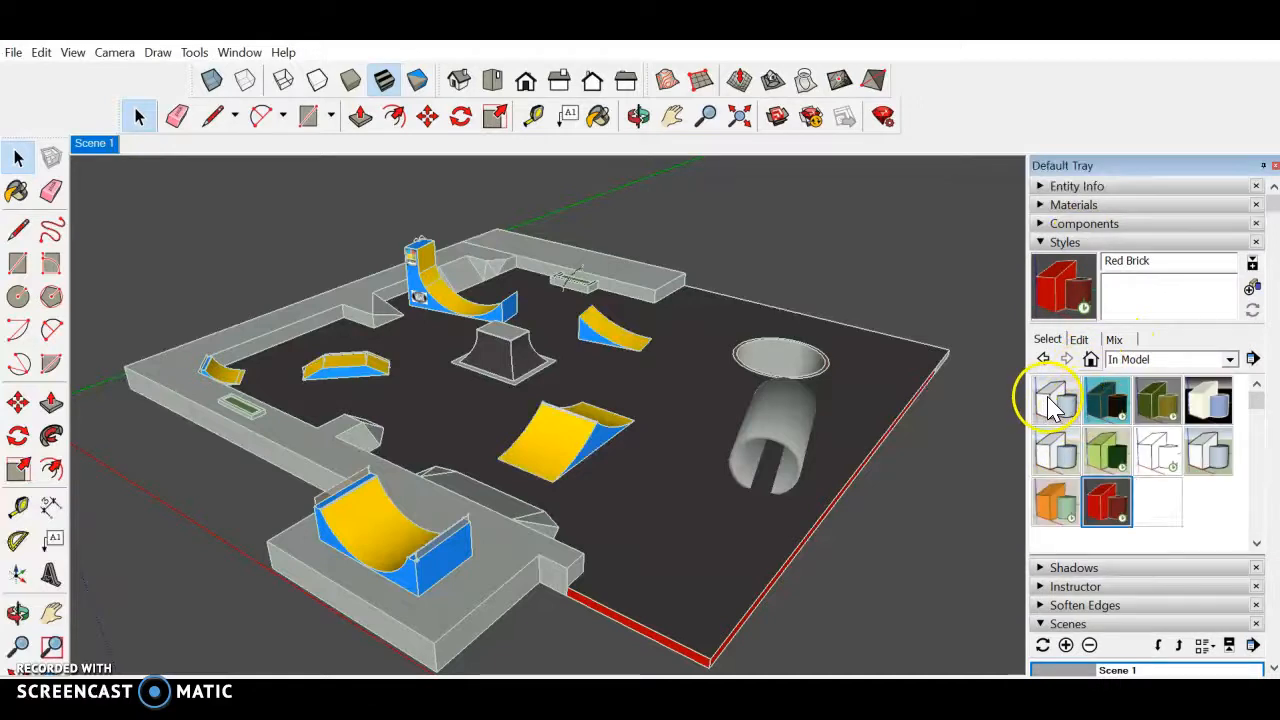
pyautogui.click(1056, 404)
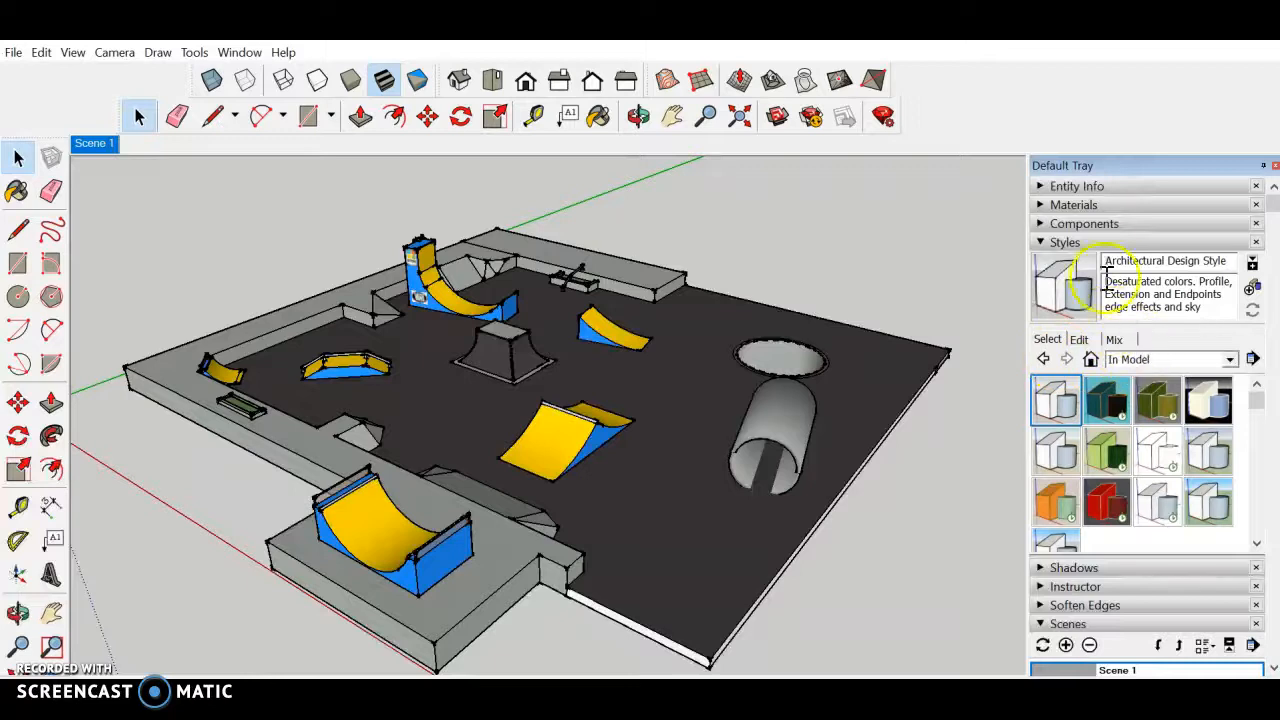
pyautogui.click(1105, 246)
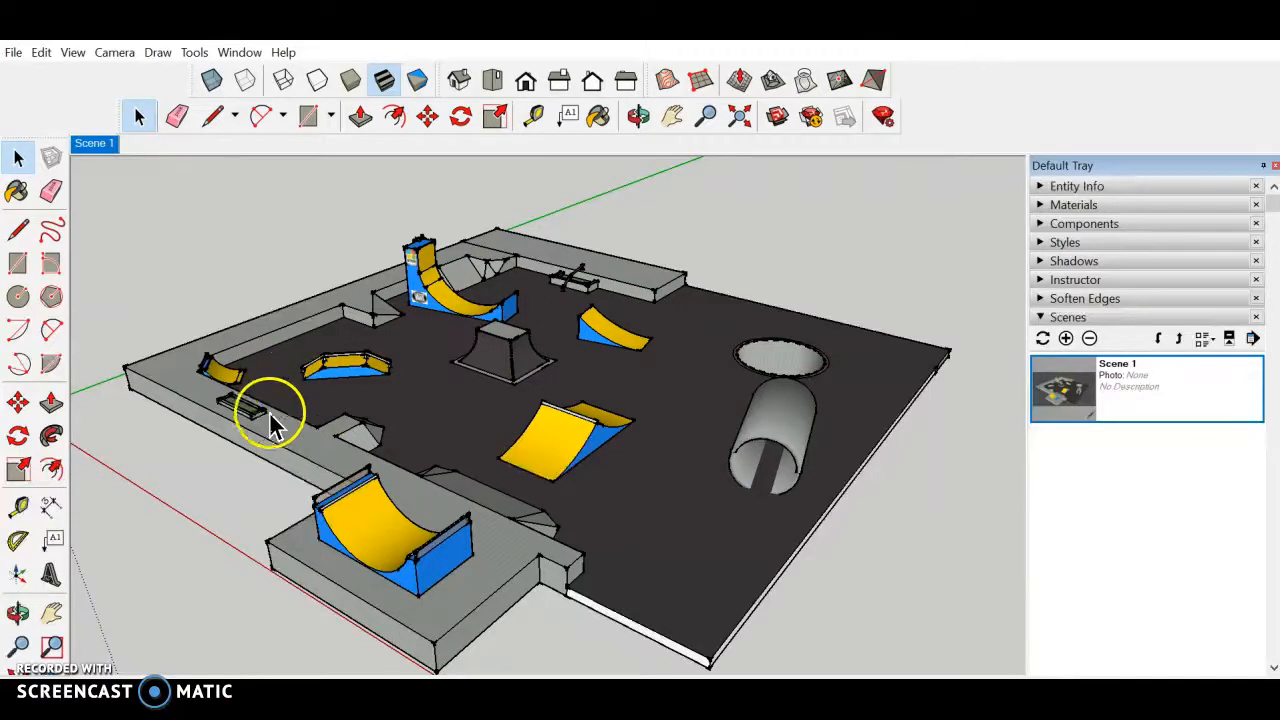
# Add a second scene with a low close-up of the railed ramp and the STEM/Vans ramp, and check both scenes
pyautogui.scroll(10, 265, 410)
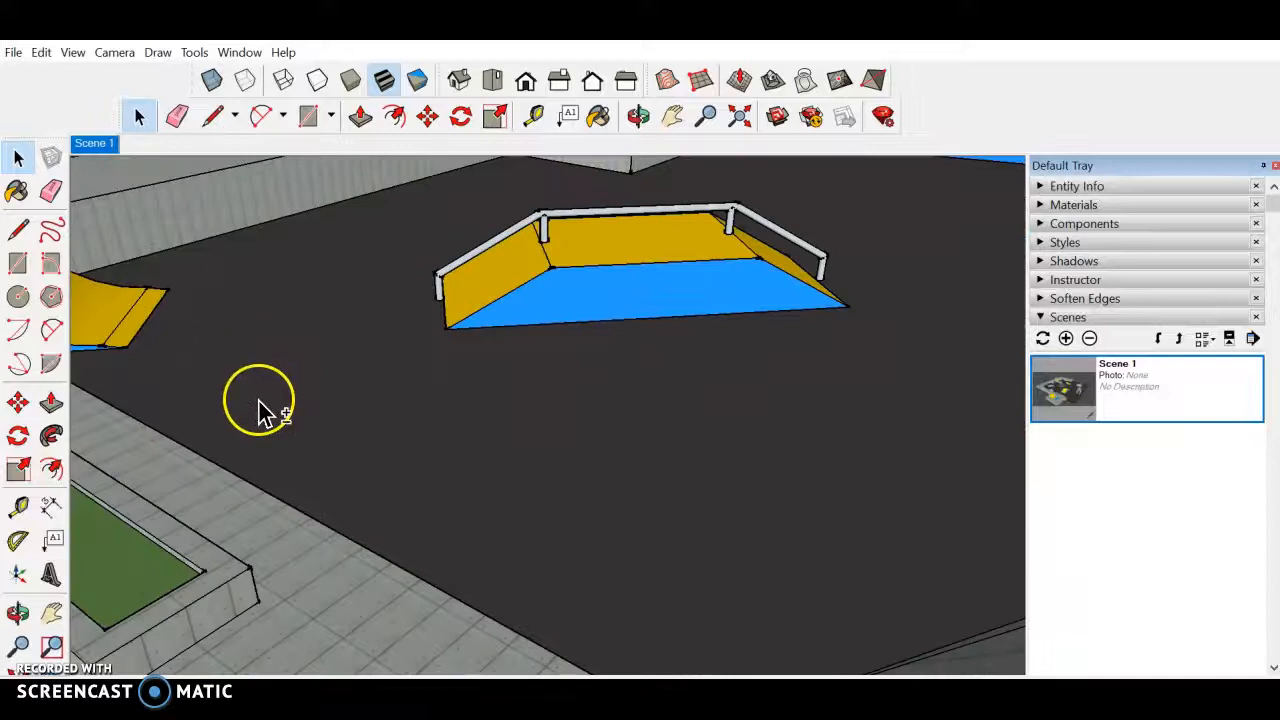
pyautogui.moveTo(260, 410); pyautogui.dragTo(393, 481, button='middle')
pyautogui.press('space')
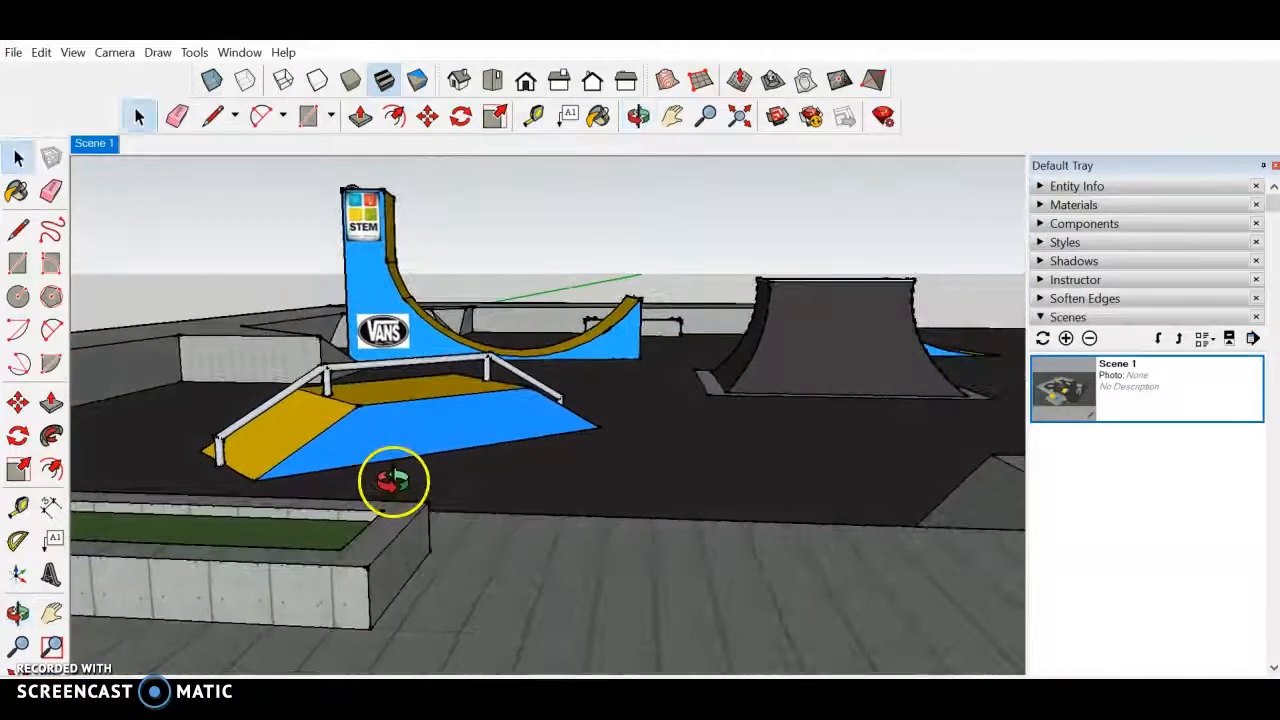
pyautogui.scroll(1, 393, 481)
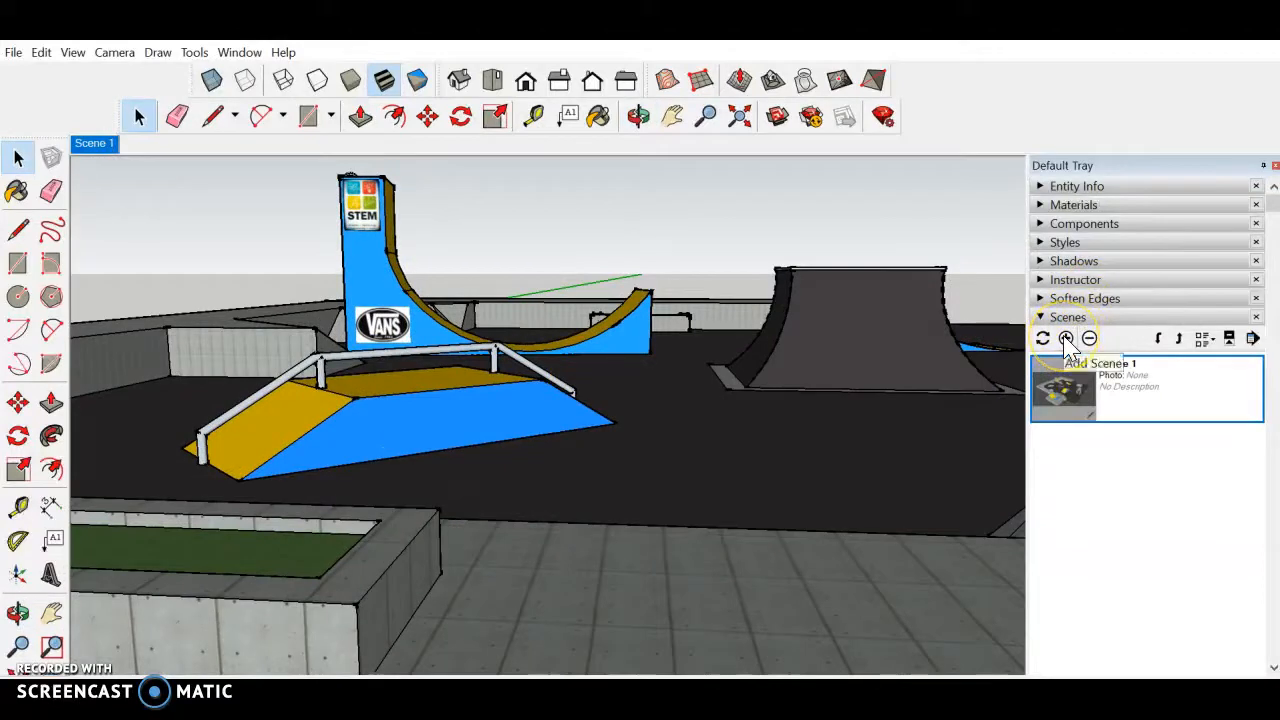
pyautogui.click(1066, 338)
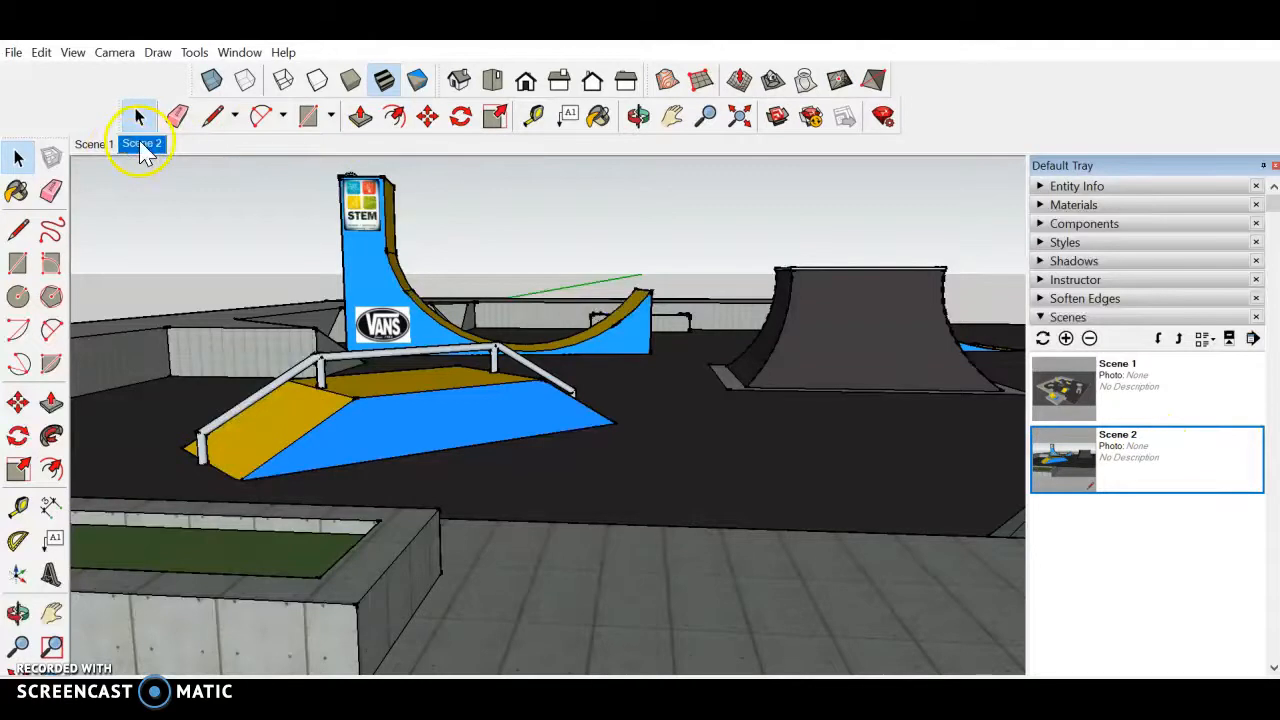
pyautogui.click(104, 145)
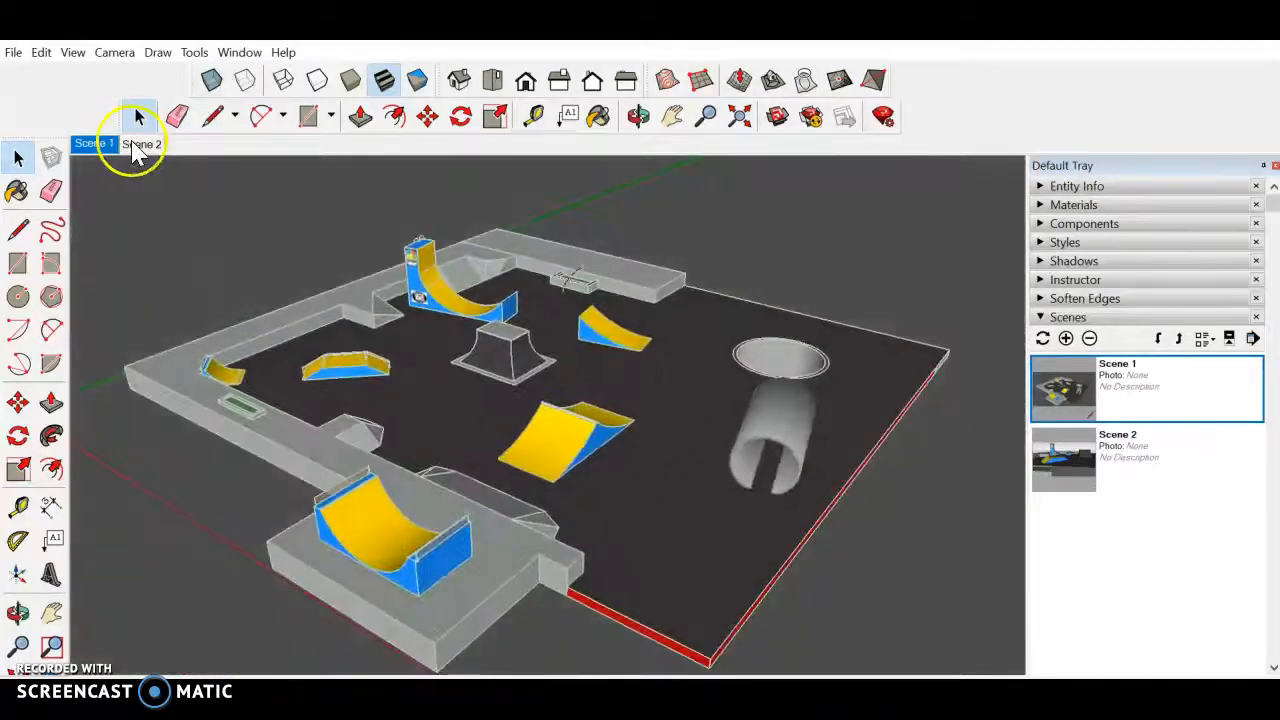
pyautogui.click(145, 145)
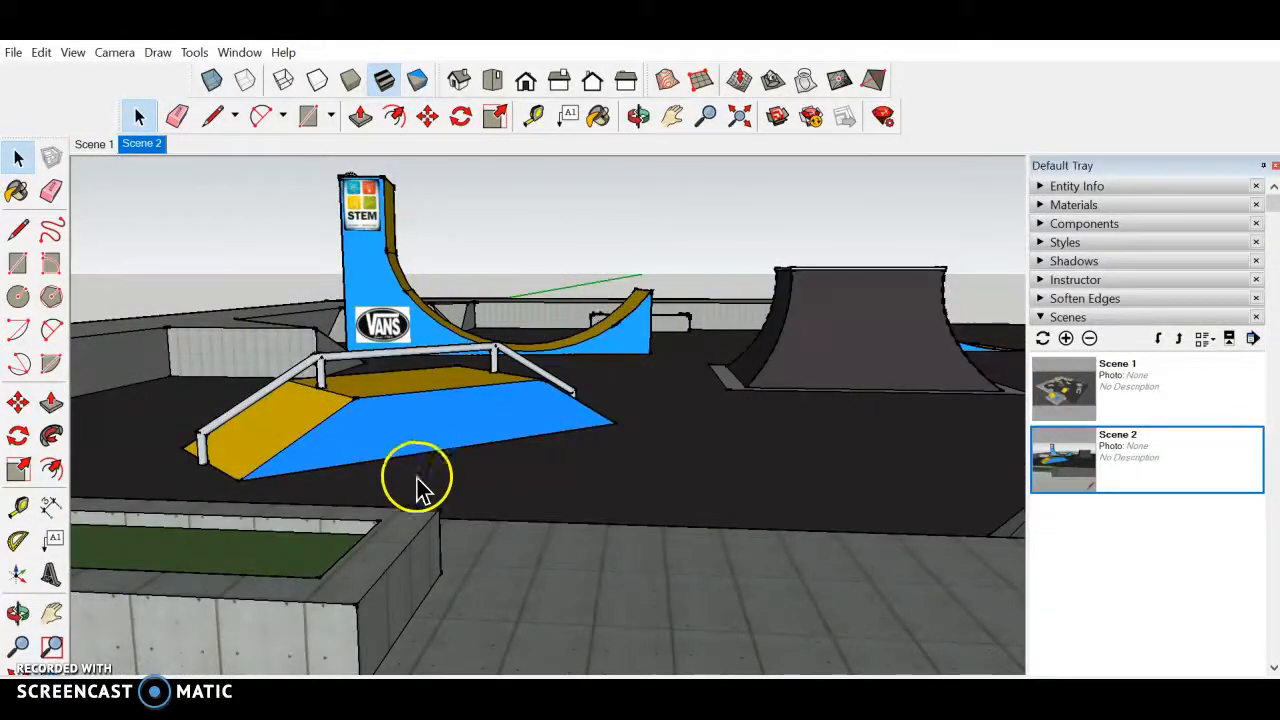
# Add a third scene looking up along the handrail from the sloping yellow face of the railed ramp
pyautogui.scroll(8, 170, 462)
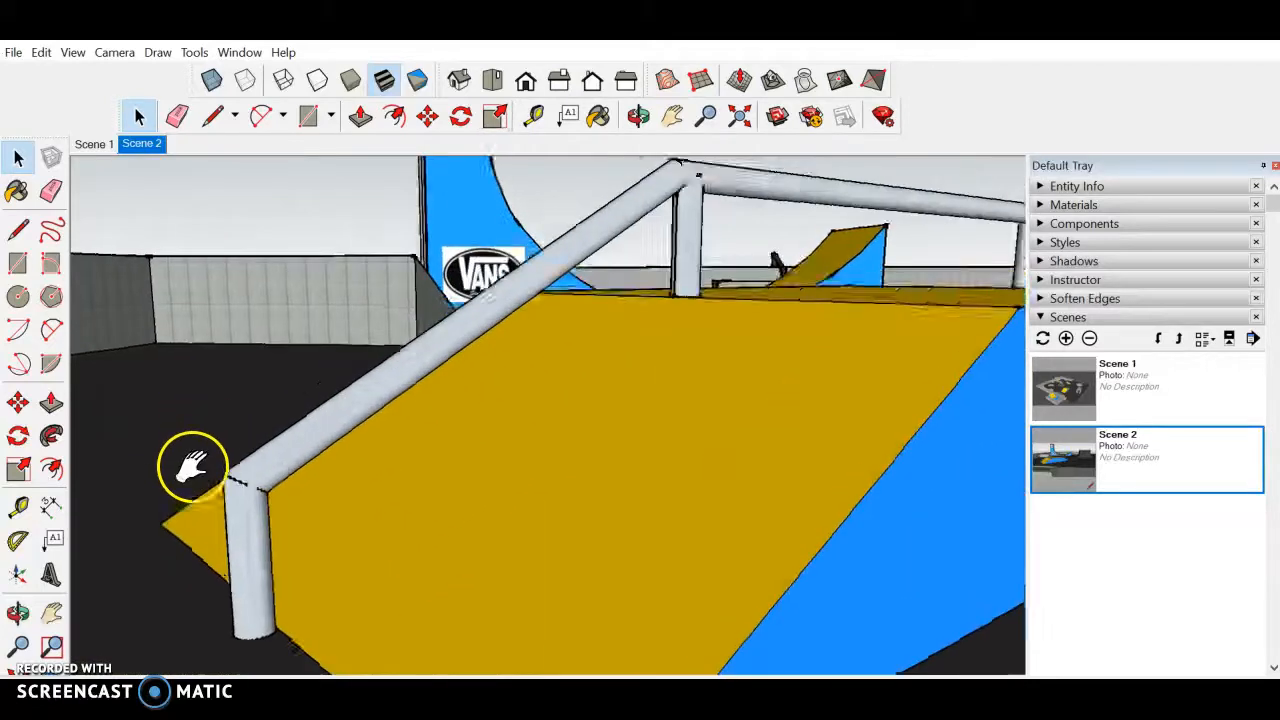
pyautogui.moveTo(193, 465); pyautogui.dragTo(237, 466, button='middle')
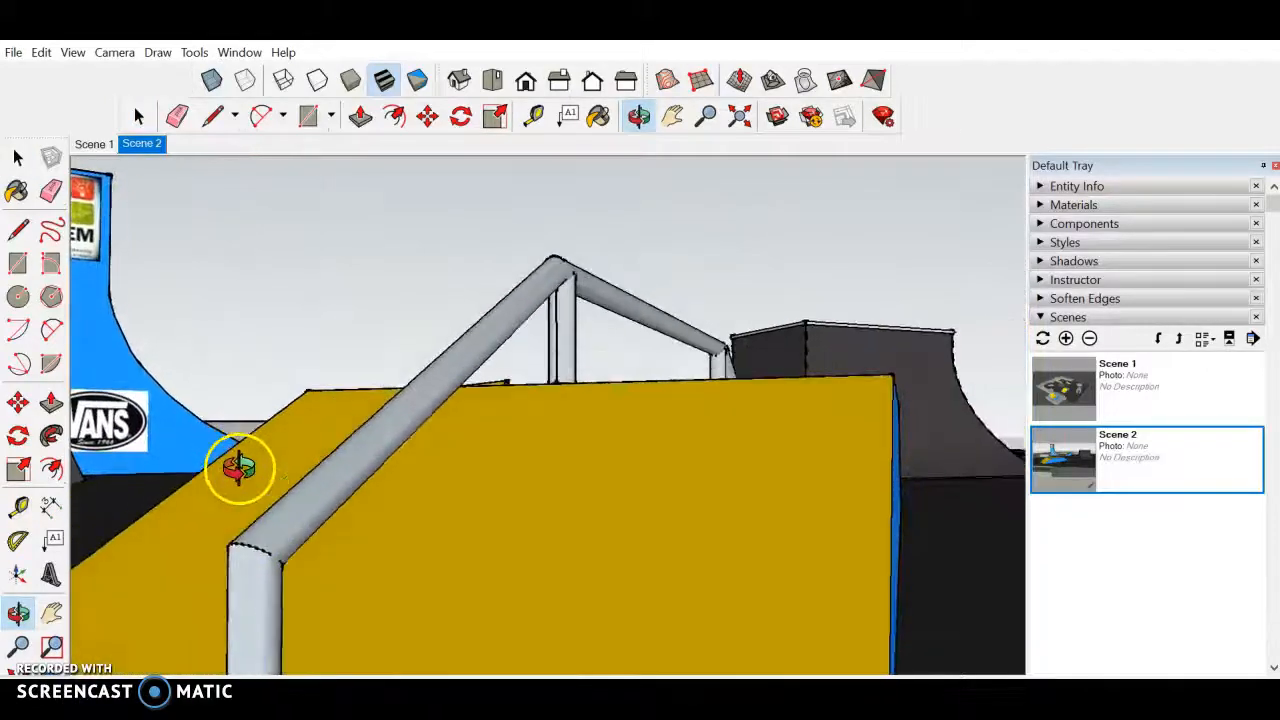
pyautogui.click(1067, 338)
# Add a fourth scene looking over the end of the handrail towards the dark four-sided ramp
pyautogui.moveTo(729, 377)
pyautogui.mouseDown(button='middle')
pyautogui.moveTo(703, 380)
pyautogui.moveTo(717, 385)
pyautogui.mouseUp(button='middle')
pyautogui.scroll(2, 614, 352)
pyautogui.moveTo(591, 343); pyautogui.dragTo(529, 566, button='middle')
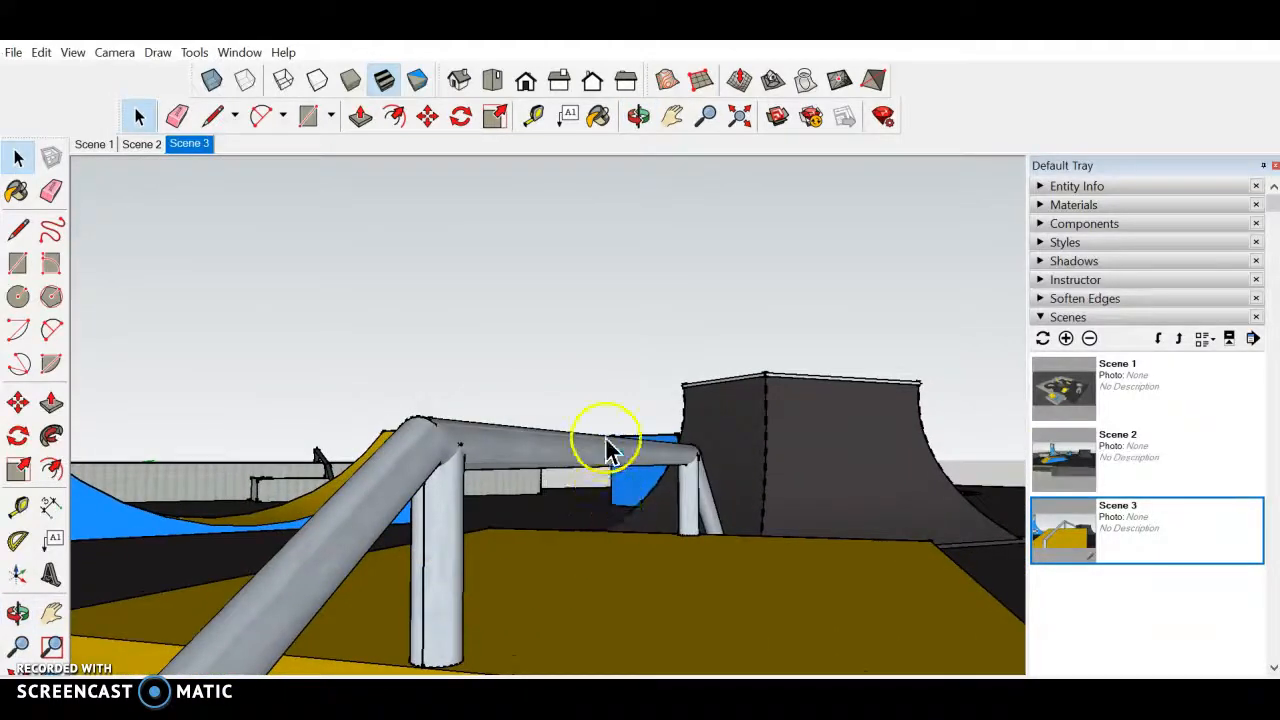
pyautogui.scroll(2, 610, 440)
pyautogui.scroll(2, 812, 420)
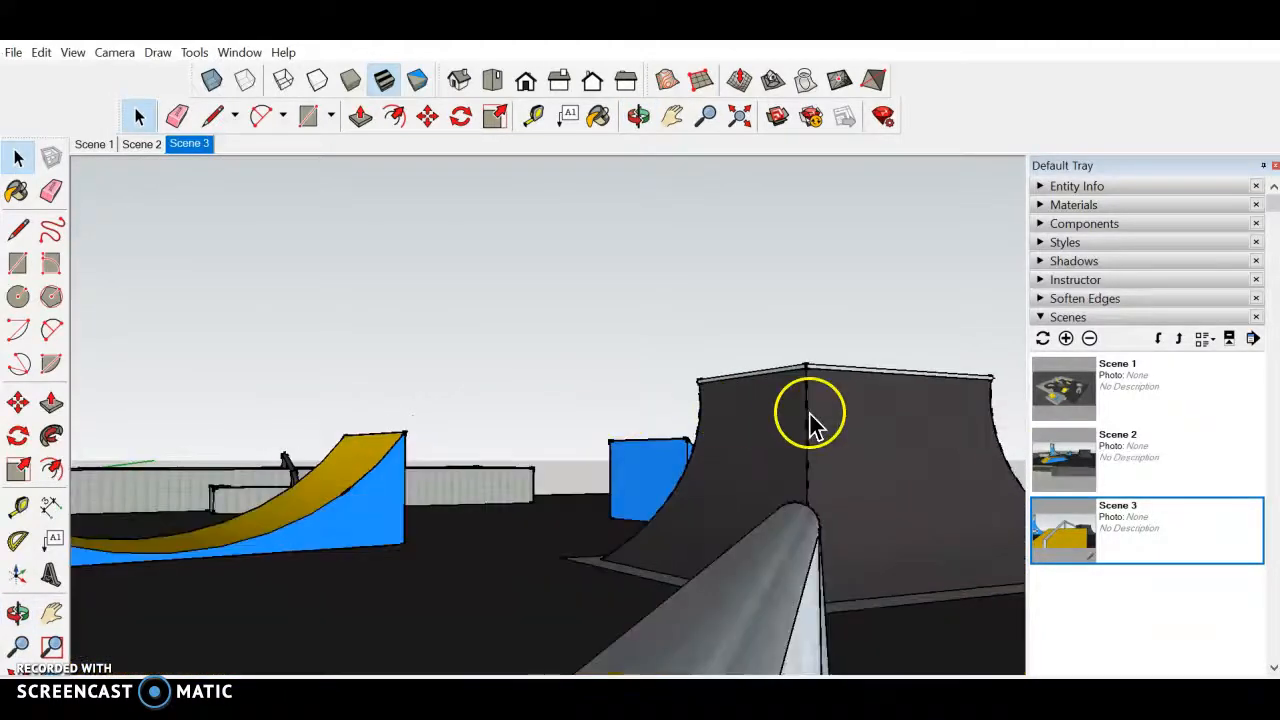
pyautogui.click(1066, 338)
# Add a fifth scene with a ground-level close-up of the dark four-sided ramp's corner
pyautogui.moveTo(600, 500); pyautogui.dragTo(594, 543, button='middle')
pyautogui.scroll(3, 577, 531)
pyautogui.keyDown('shift'); pyautogui.moveTo(553, 413); pyautogui.dragTo(582, 475, button='middle'); pyautogui.keyUp('shift')
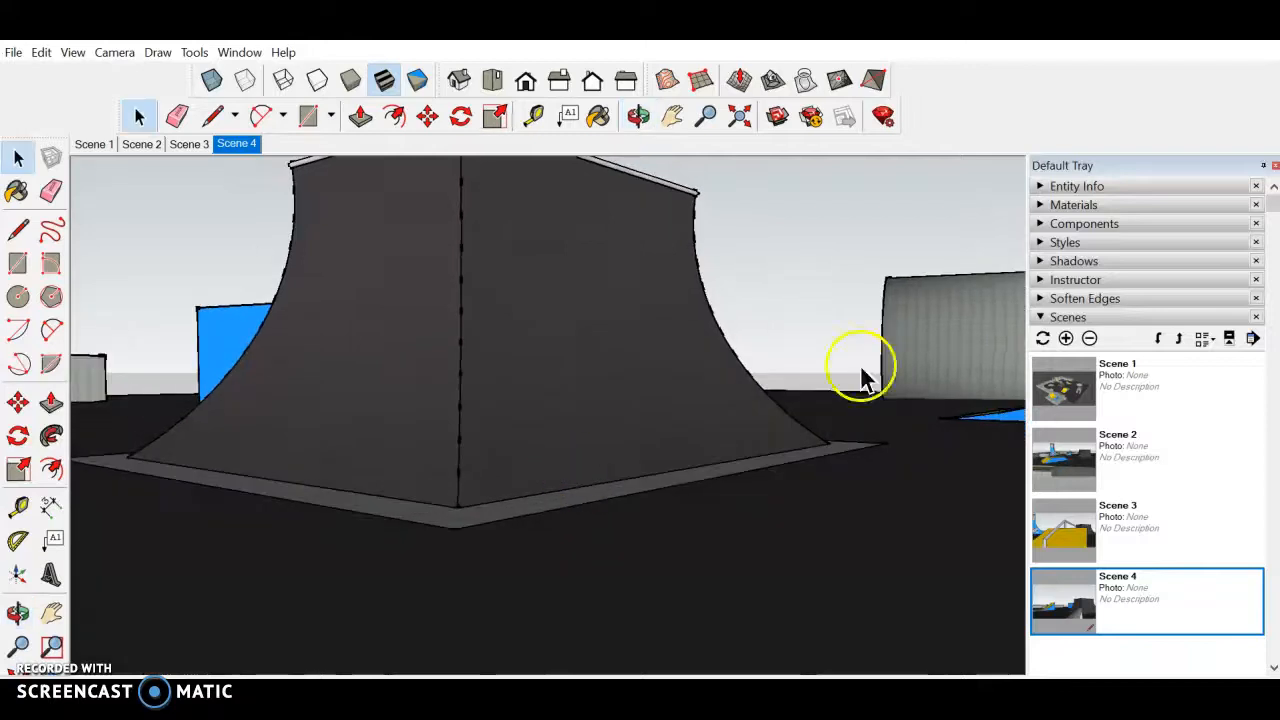
pyautogui.click(1067, 338)
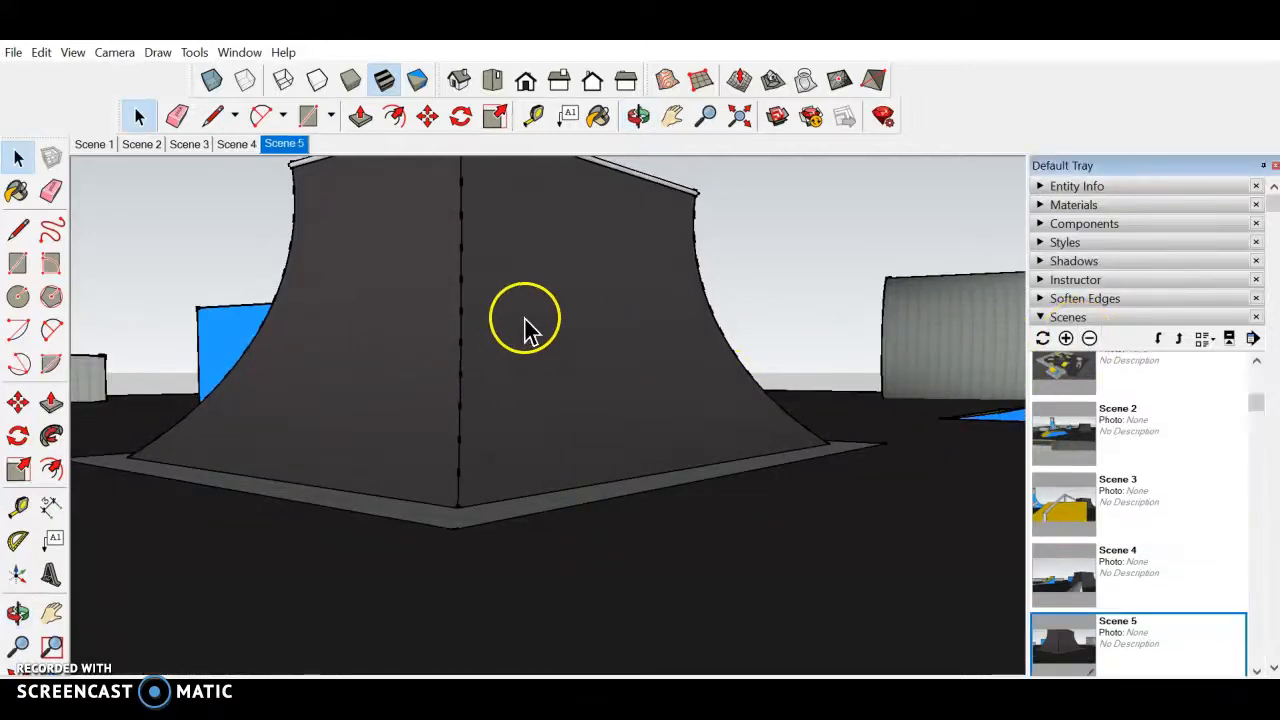
# Add a sixth scene looking up at the top corner of the dark four-sided ramp
pyautogui.scroll(5, 517, 272)
pyautogui.keyDown('shift'); pyautogui.moveTo(517, 272); pyautogui.dragTo(584, 494, button='middle'); pyautogui.keyUp('shift')
pyautogui.scroll(2, 565, 425)
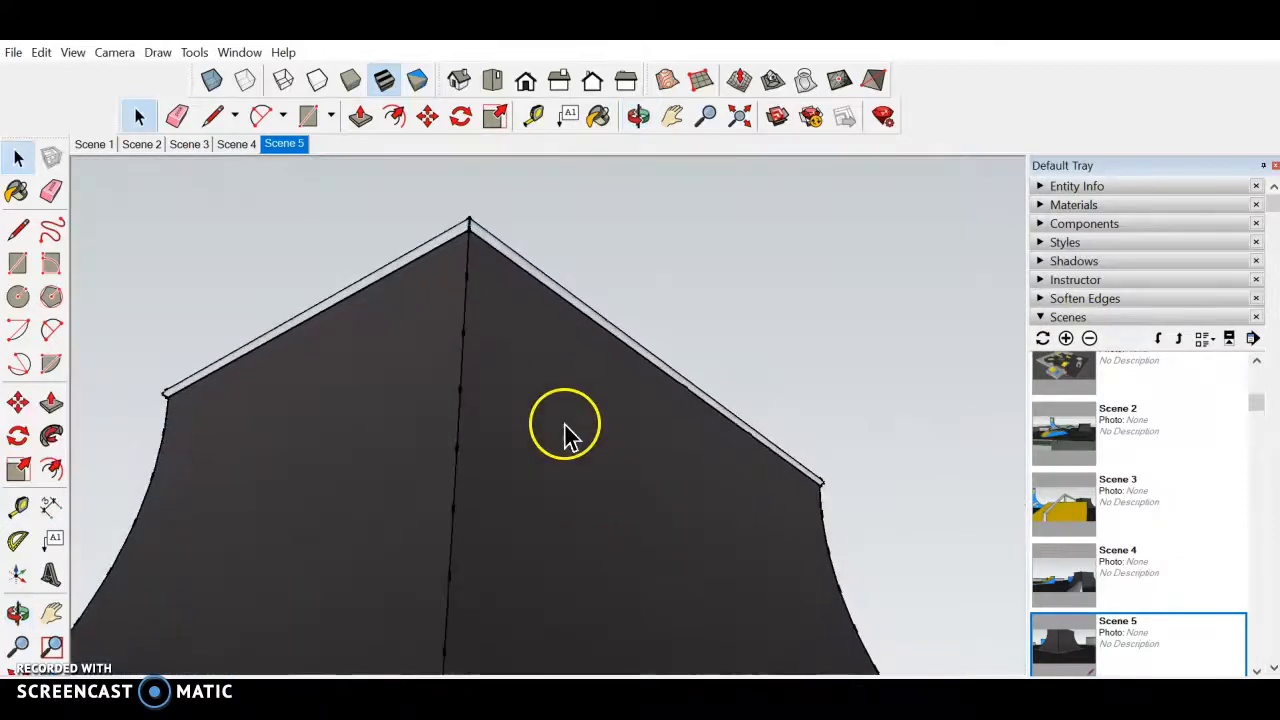
pyautogui.click(1067, 339)
# Add a seventh scene showing the round bowl beyond the small blue and yellow ramp and the corner of the concrete platform
pyautogui.scroll(1, 512, 225)
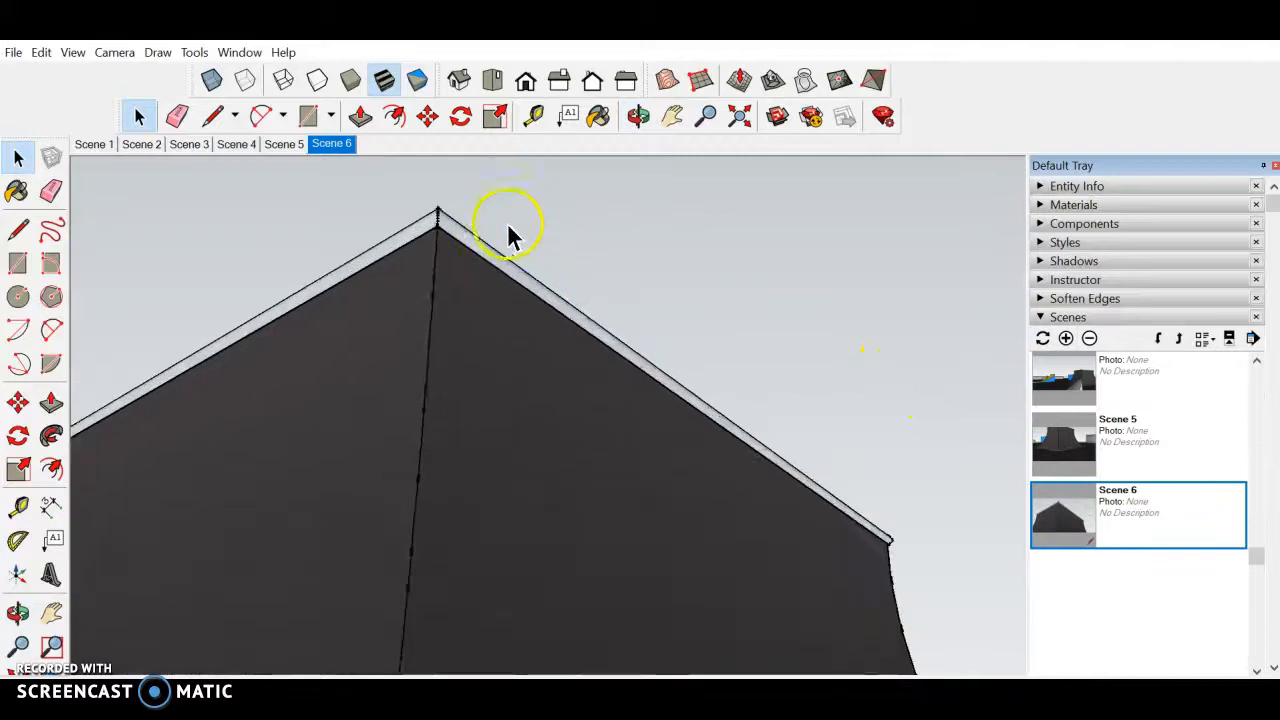
pyautogui.scroll(3, 508, 235)
pyautogui.moveTo(500, 254); pyautogui.dragTo(534, 660, button='middle')
pyautogui.moveTo(423, 271); pyautogui.dragTo(460, 486, button='middle')
pyautogui.scroll(1, 488, 319)
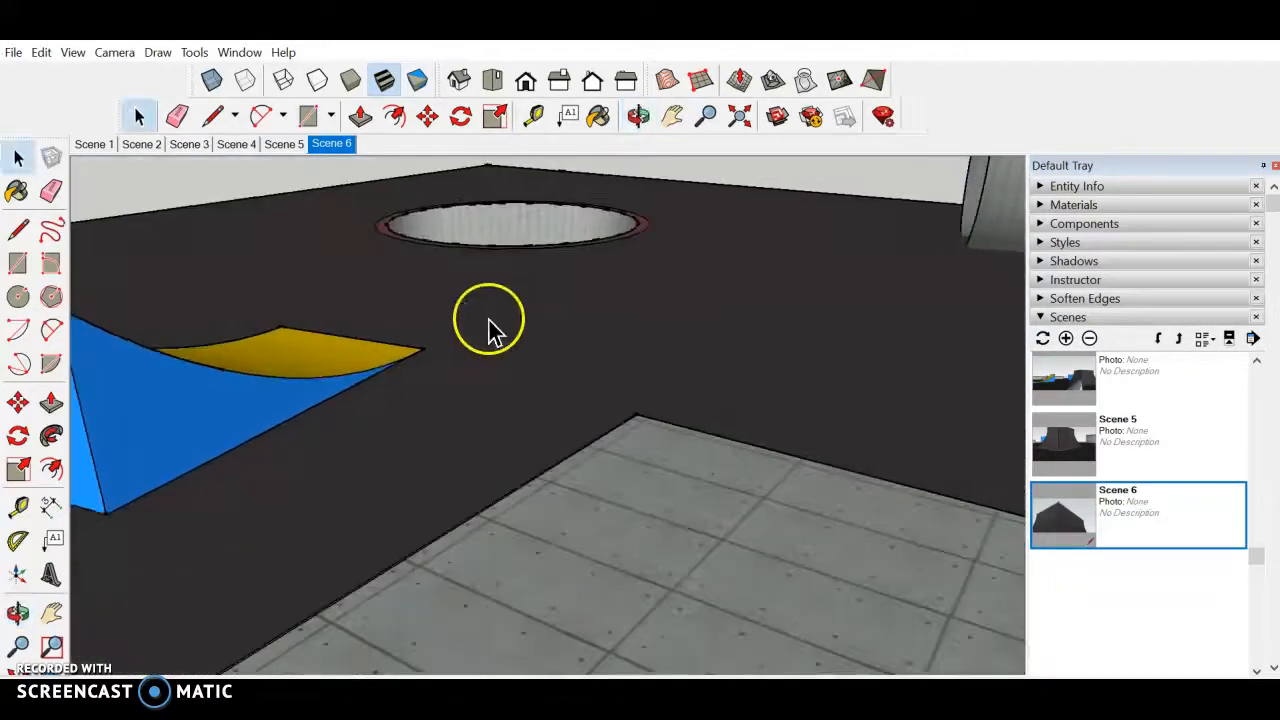
pyautogui.keyDown('shift'); pyautogui.moveTo(519, 276); pyautogui.dragTo(530, 410, button='middle'); pyautogui.keyUp('shift')
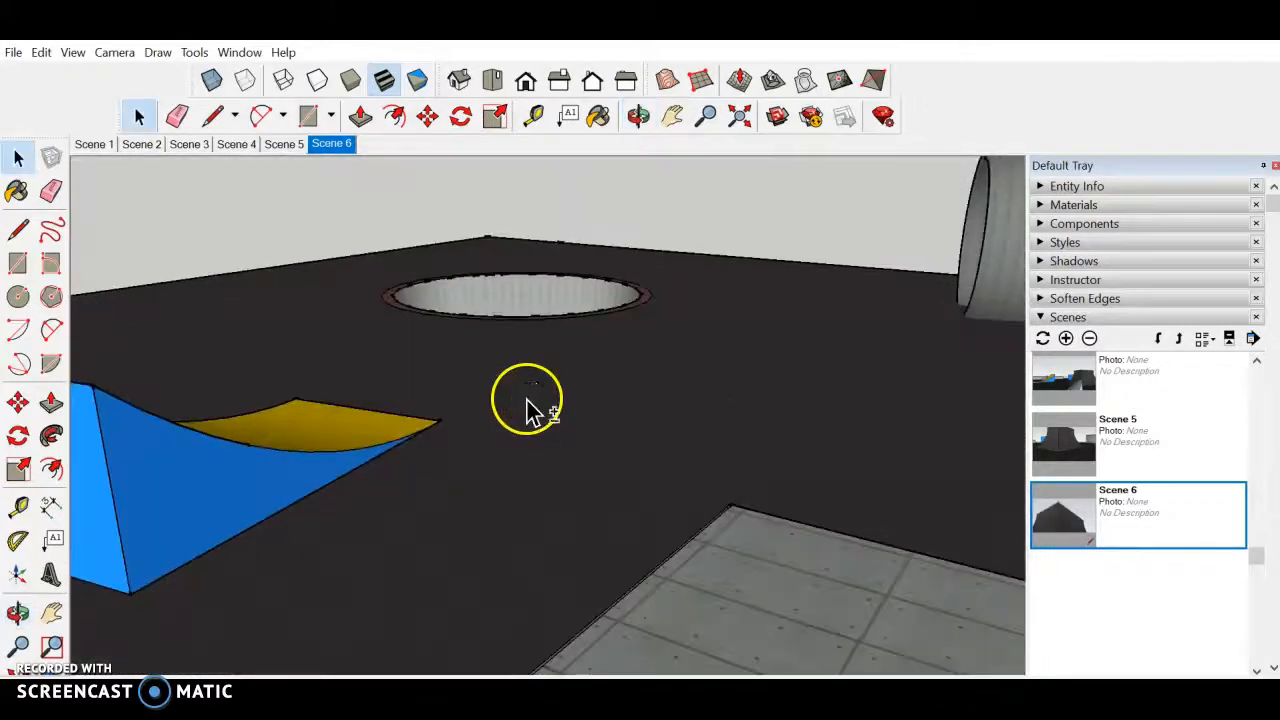
pyautogui.moveTo(683, 333); pyautogui.dragTo(657, 337, button='middle')
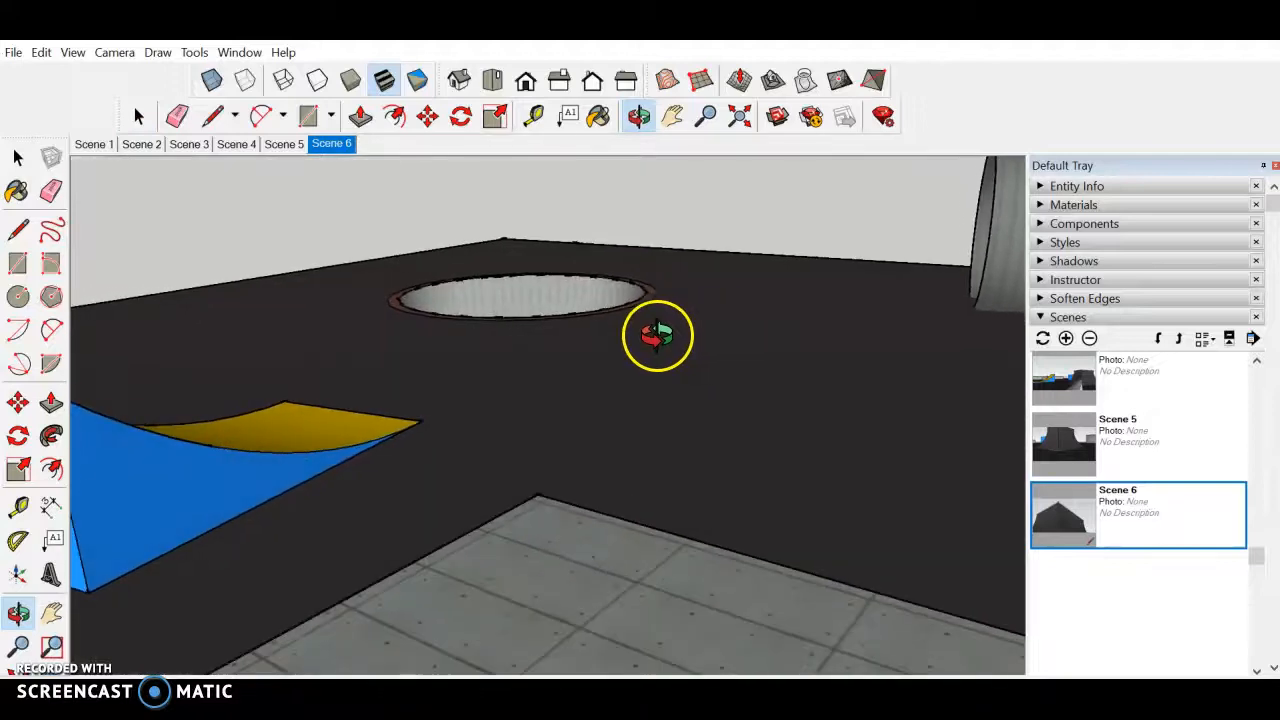
pyautogui.click(1063, 340)
# Add an eighth scene with a close-up of the concrete planter and the rail crossing it
pyautogui.moveTo(366, 334); pyautogui.dragTo(722, 346, button='middle')
pyautogui.scroll(2, 97, 334)
pyautogui.keyDown('shift'); pyautogui.moveTo(190, 320); pyautogui.dragTo(466, 263, button='middle'); pyautogui.keyUp('shift')
pyautogui.scroll(3, 483, 287)
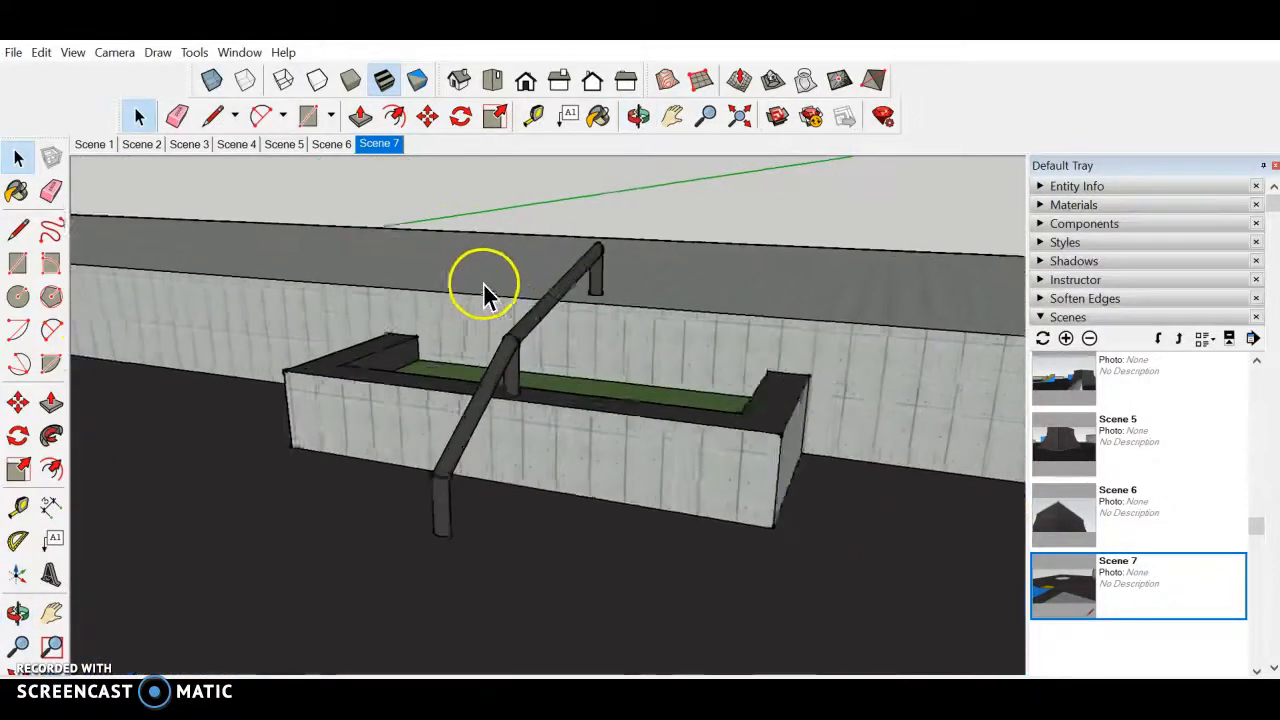
pyautogui.scroll(3, 496, 287)
pyautogui.keyDown('shift'); pyautogui.moveTo(578, 398); pyautogui.dragTo(510, 340, button='middle'); pyautogui.keyUp('shift')
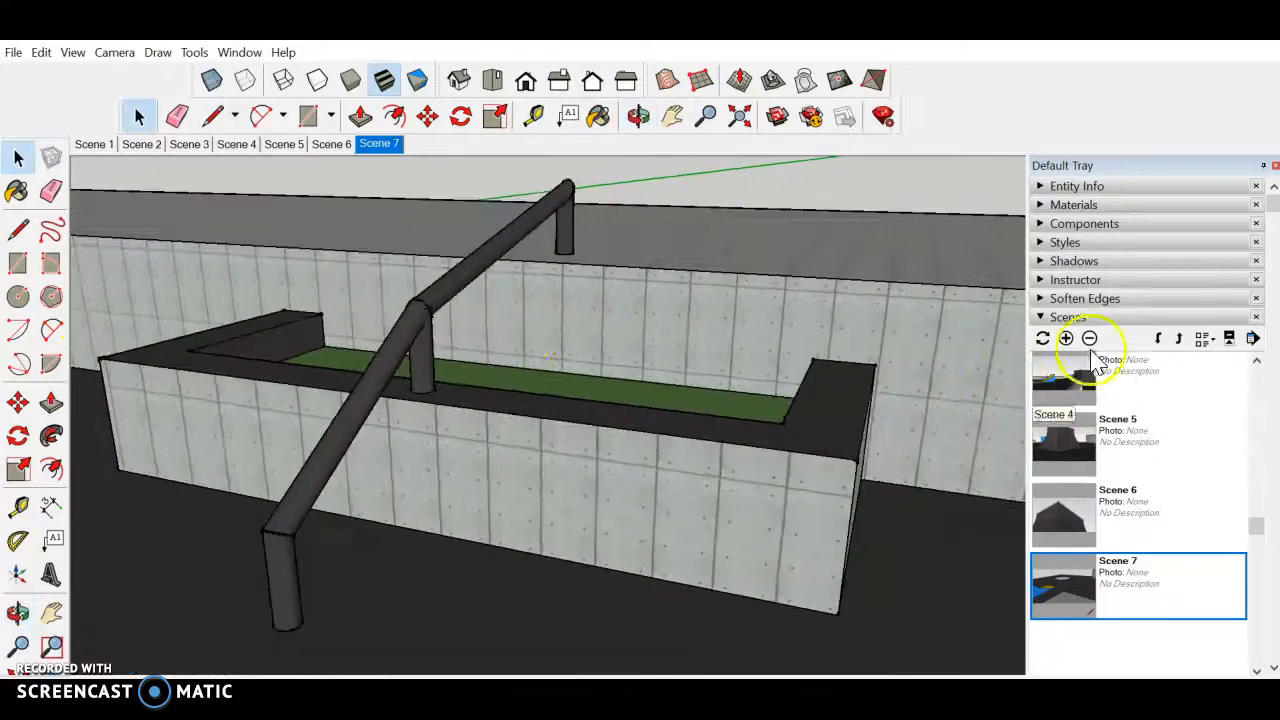
pyautogui.click(1066, 338)
# Add a ninth scene looking up the ladder on the back of the STEM/Vans ramp
pyautogui.press('o')
pyautogui.moveTo(300, 391); pyautogui.dragTo(163, 392)
pyautogui.keyDown('shift'); pyautogui.moveTo(162, 392); pyautogui.dragTo(200, 520, button='middle'); pyautogui.keyUp('shift')
pyautogui.moveTo(424, 362); pyautogui.dragTo(260, 467, button='middle')
pyautogui.scroll(4, 330, 455)
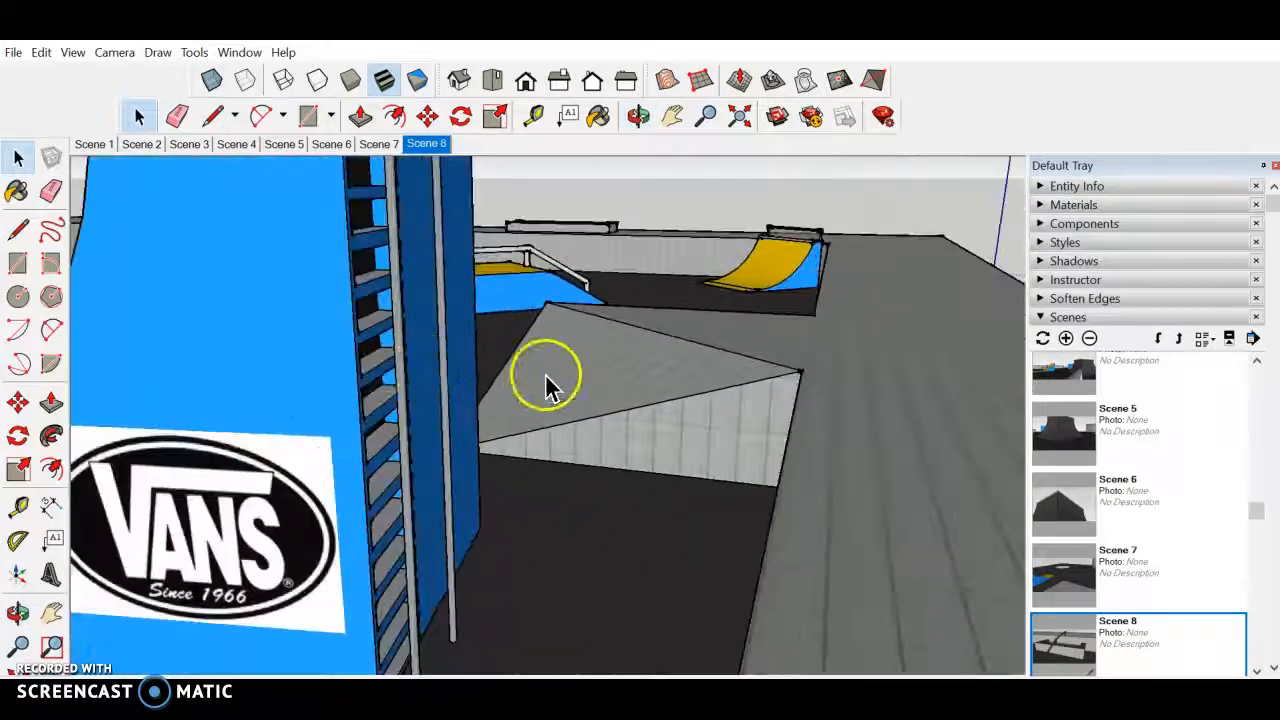
pyautogui.moveTo(546, 383); pyautogui.dragTo(466, 332, button='middle')
pyautogui.scroll(1, 466, 333)
pyautogui.click(1066, 338)
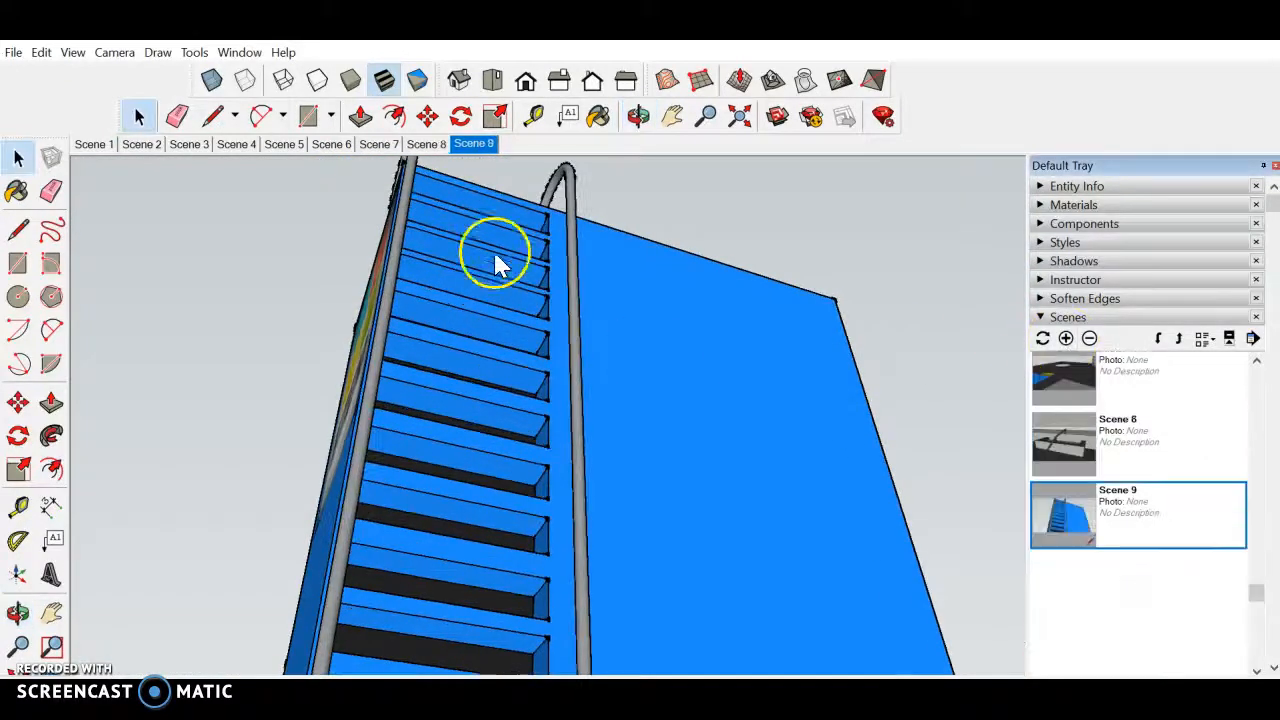
# Add a tenth scene with a close-up of the curved handrails at the top of the ladder
pyautogui.scroll(4, 509, 214)
pyautogui.keyDown('shift'); pyautogui.moveTo(509, 214); pyautogui.dragTo(490, 399, button='middle'); pyautogui.keyUp('shift')
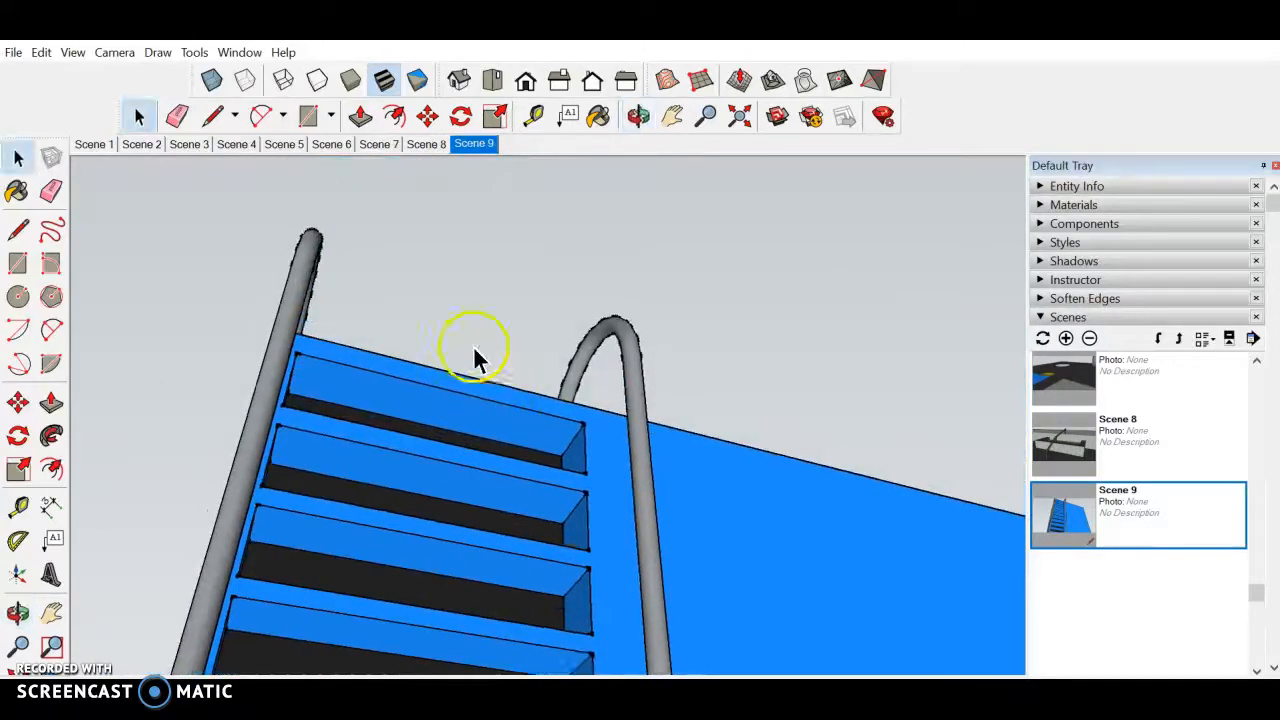
pyautogui.scroll(3, 455, 298)
pyautogui.scroll(-1, 455, 298)
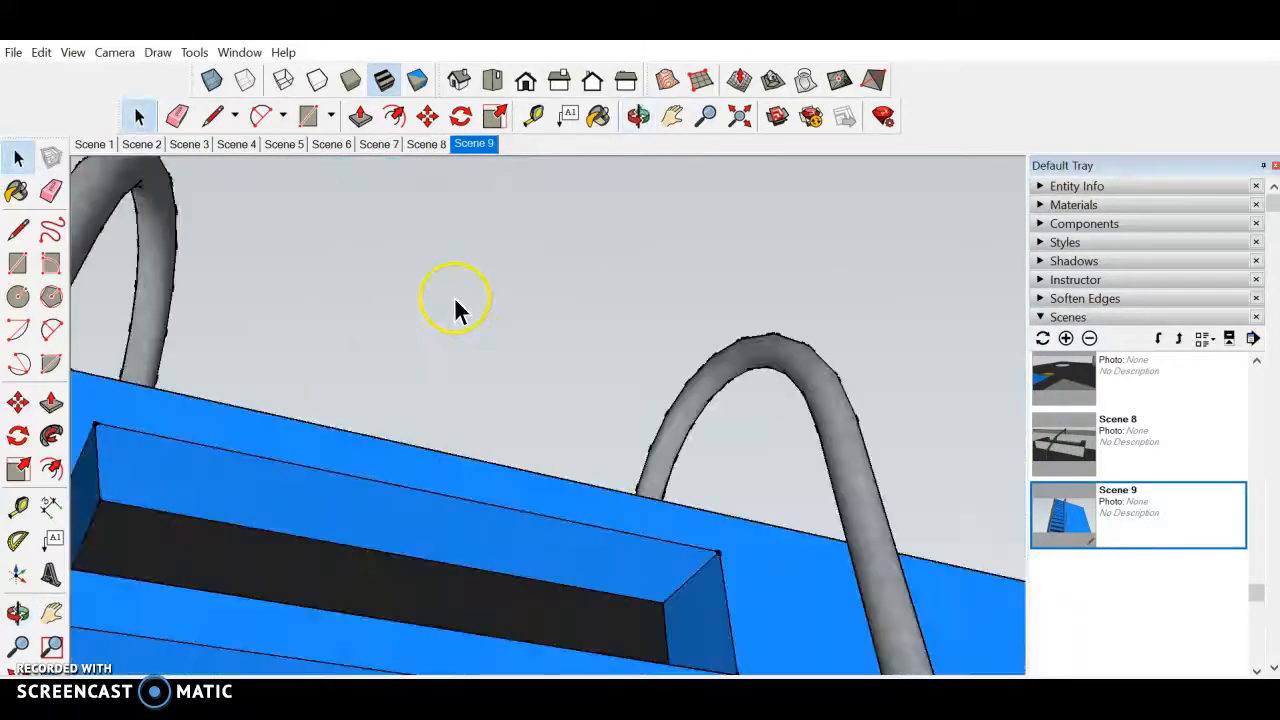
pyautogui.click(1066, 338)
# Add an eleventh scene with a raised view over the skatepark from behind the STEM/Vans ramp
pyautogui.moveTo(631, 343); pyautogui.dragTo(601, 264, button='middle')
pyautogui.keyDown('shift'); pyautogui.moveTo(680, 506); pyautogui.dragTo(680, 443, button='middle'); pyautogui.keyUp('shift')
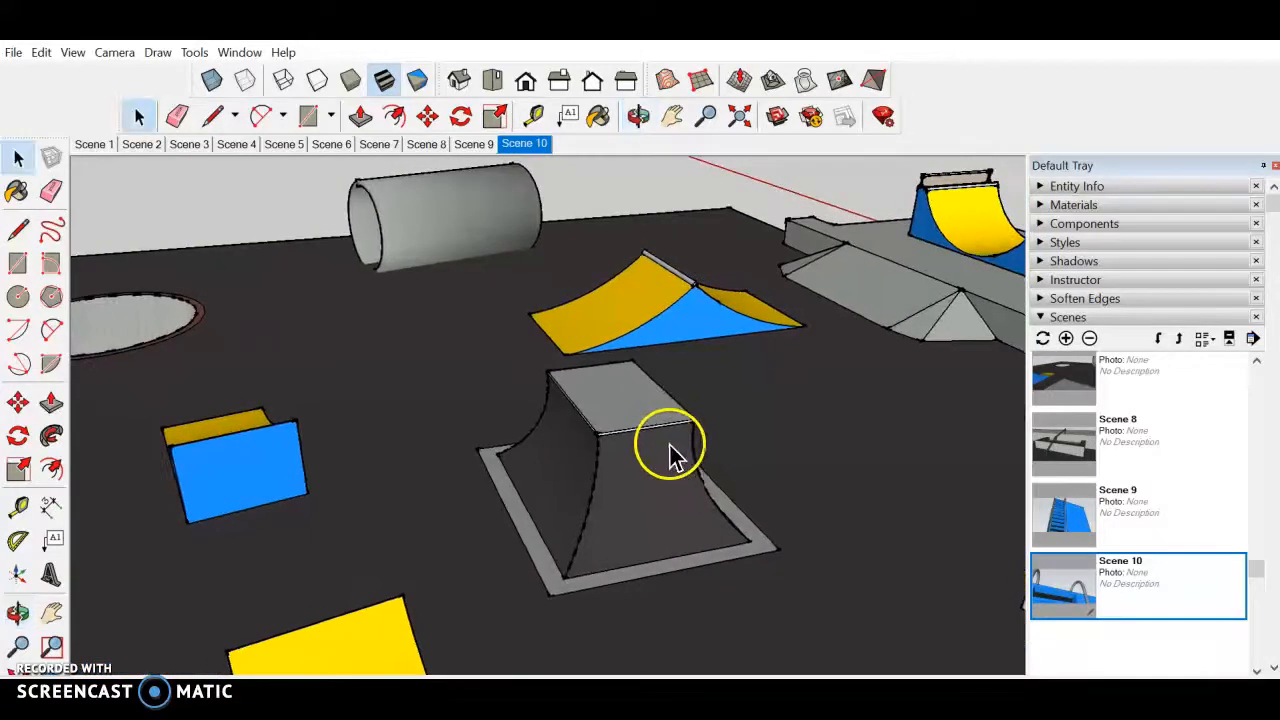
pyautogui.scroll(-5, 673, 445)
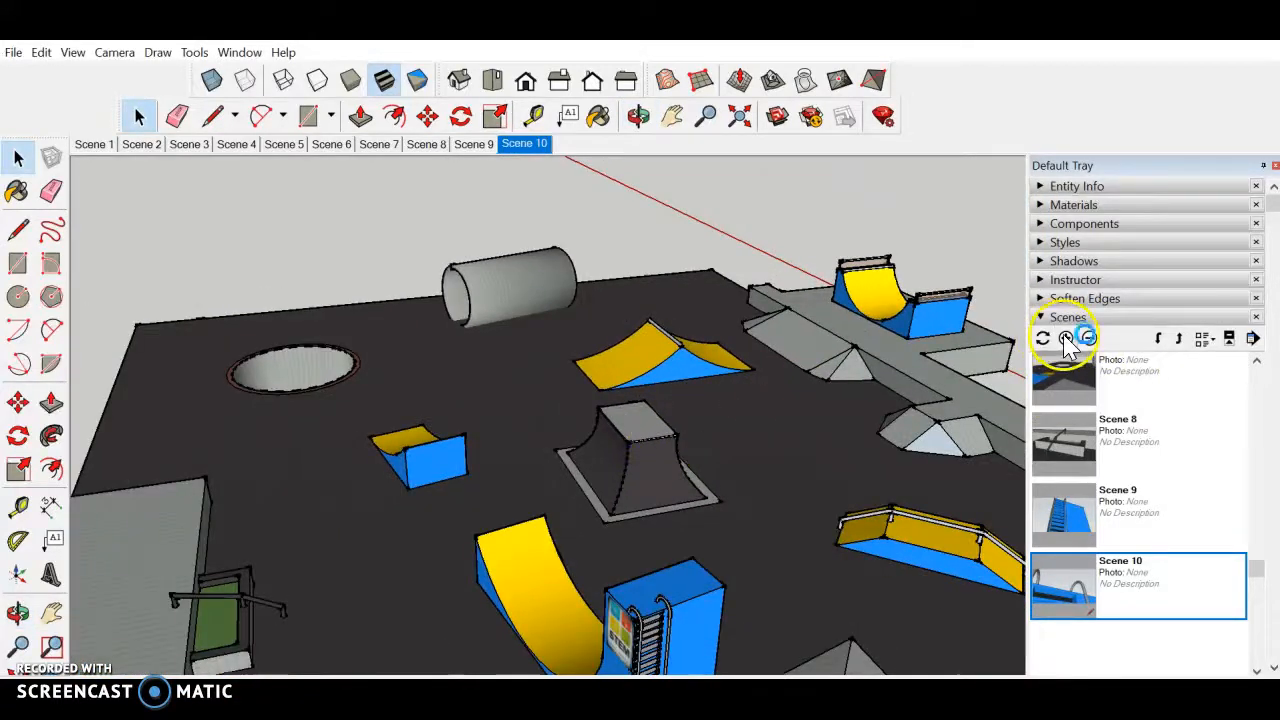
pyautogui.click(1065, 338)
# Review the camera transitions by going through Scene 1 to Scene 11 in order
pyautogui.keyDown('shift'); pyautogui.moveTo(726, 466); pyautogui.dragTo(632, 405, button='middle'); pyautogui.keyUp('shift')
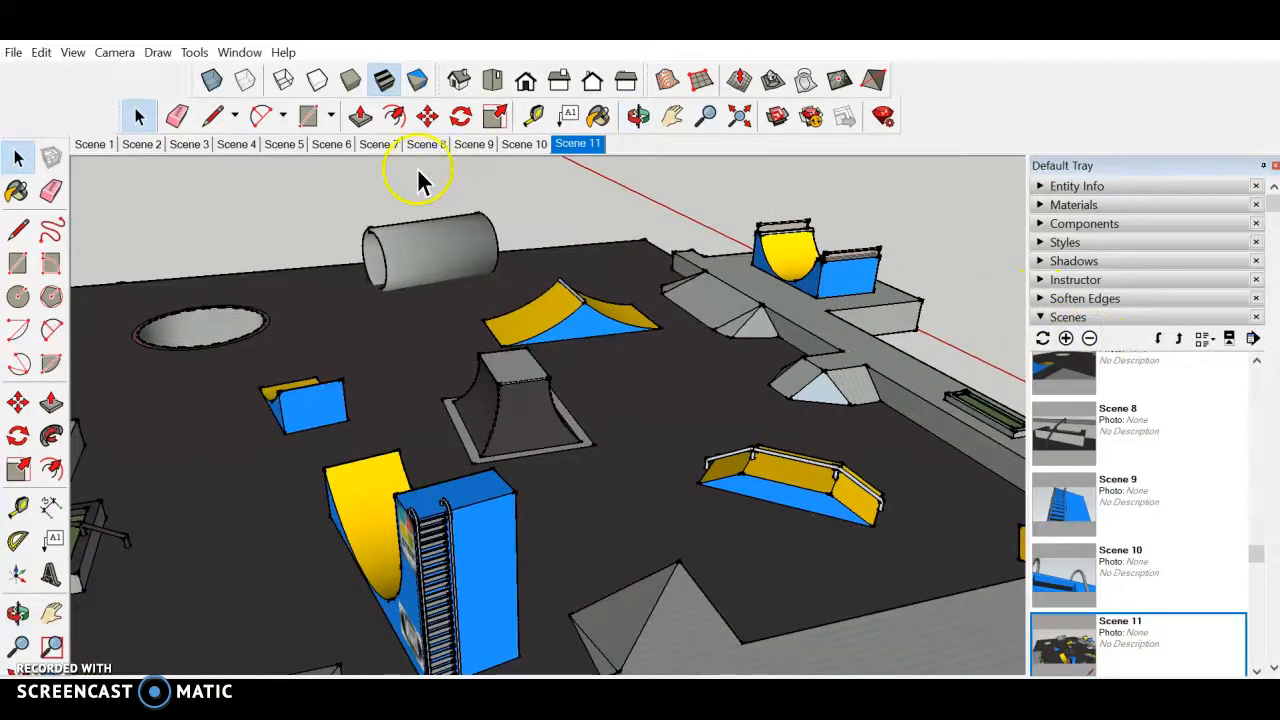
pyautogui.click(92, 146)
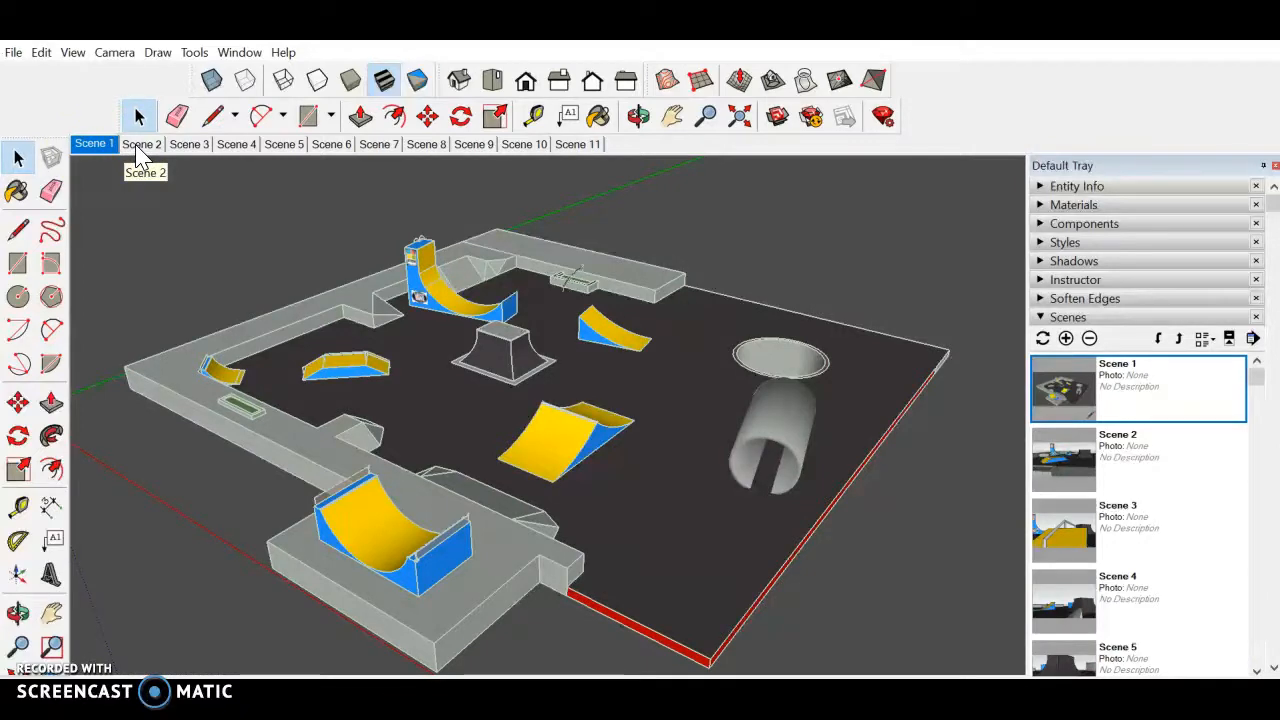
pyautogui.click(136, 147)
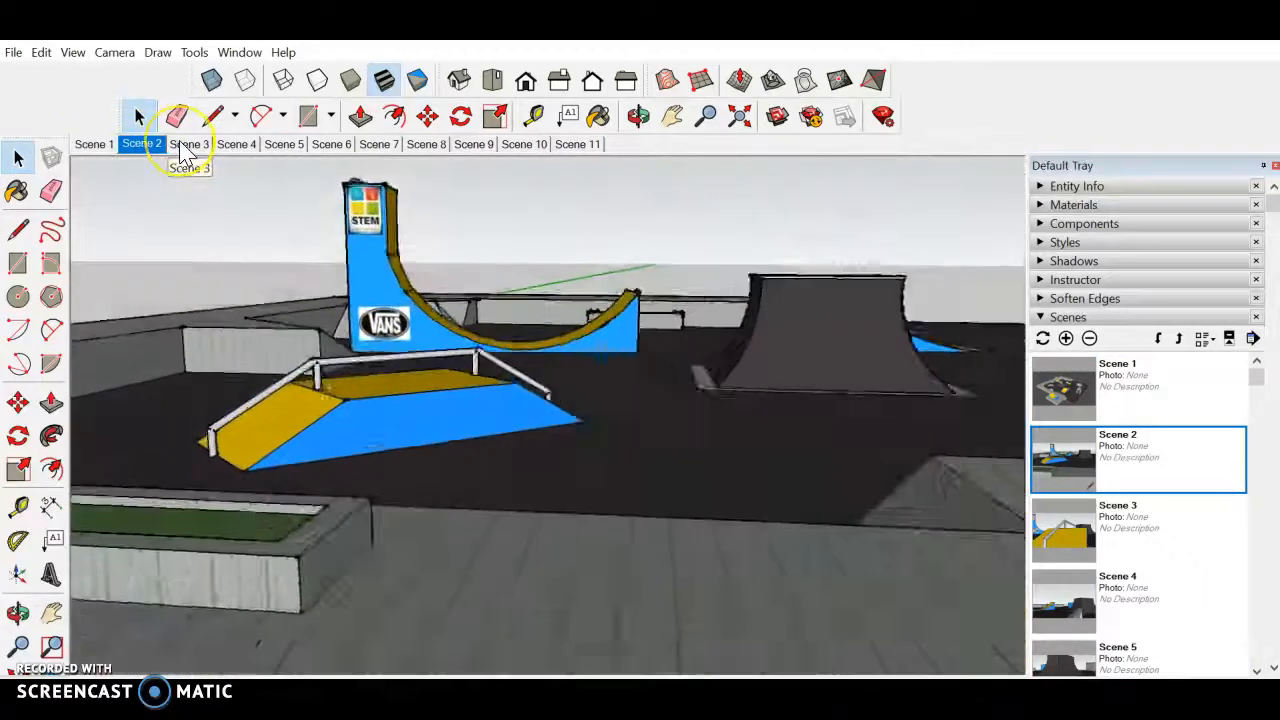
pyautogui.click(187, 147)
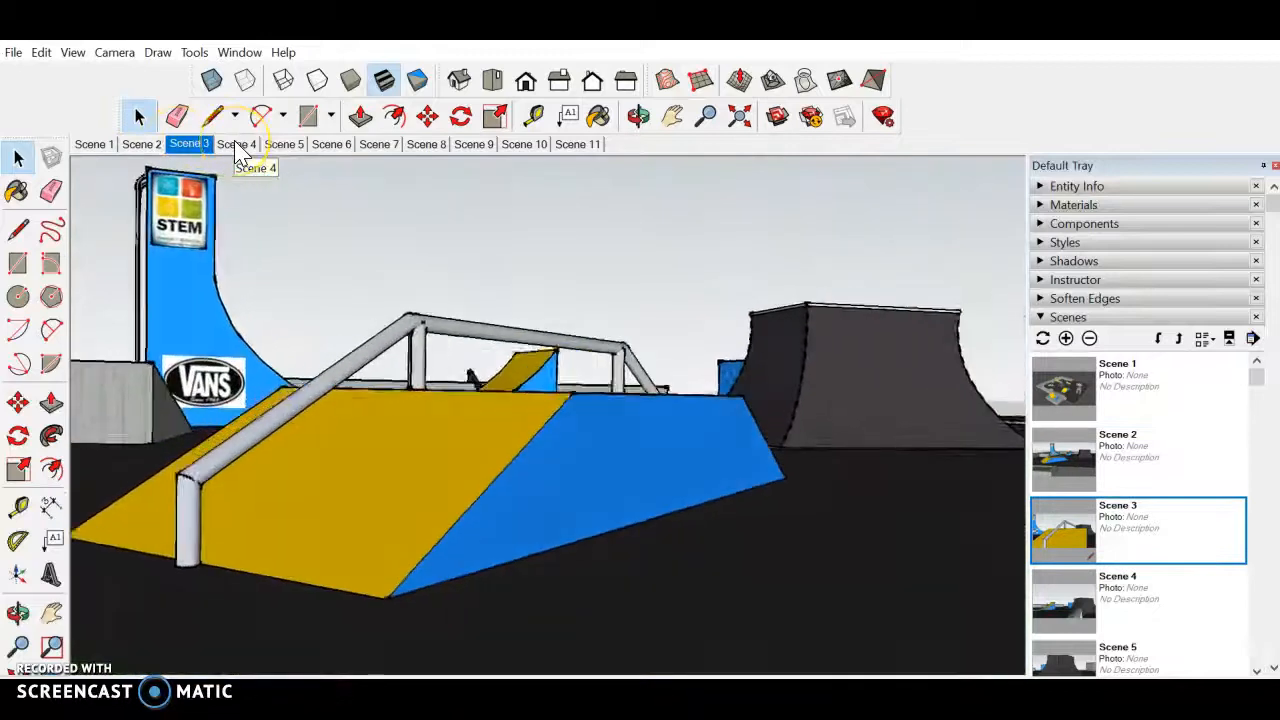
pyautogui.click(238, 148)
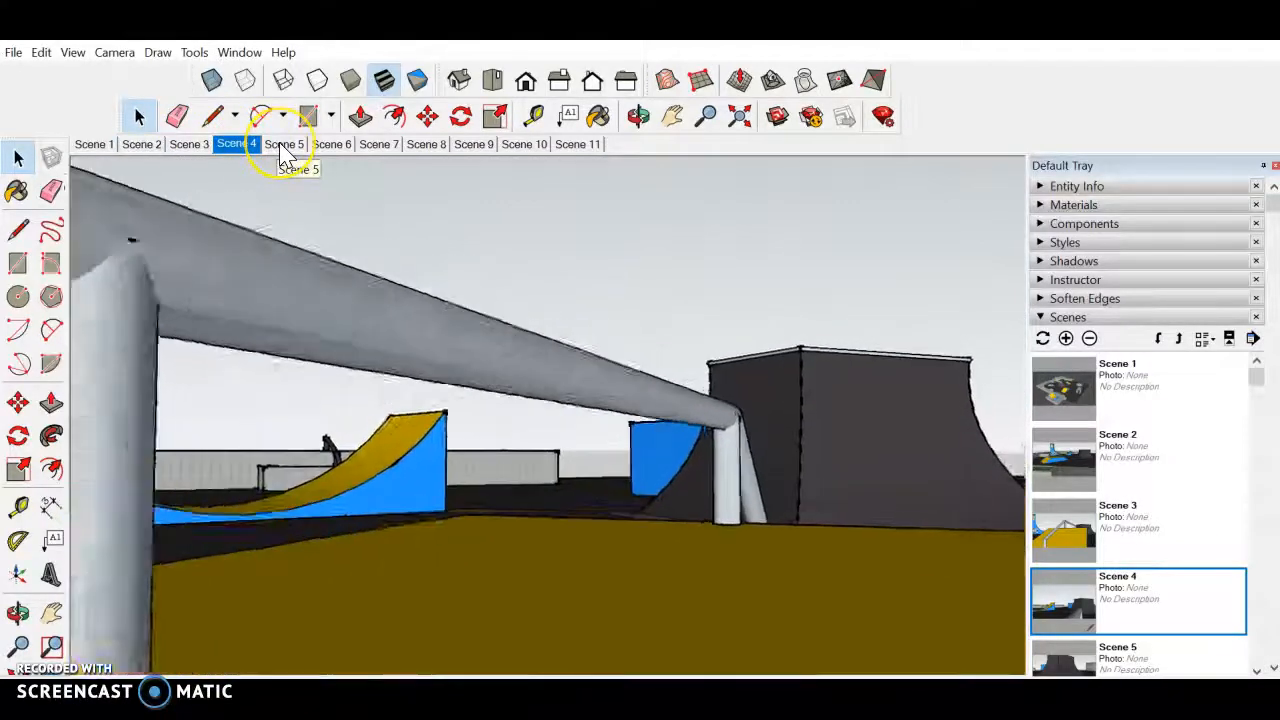
pyautogui.click(285, 148)
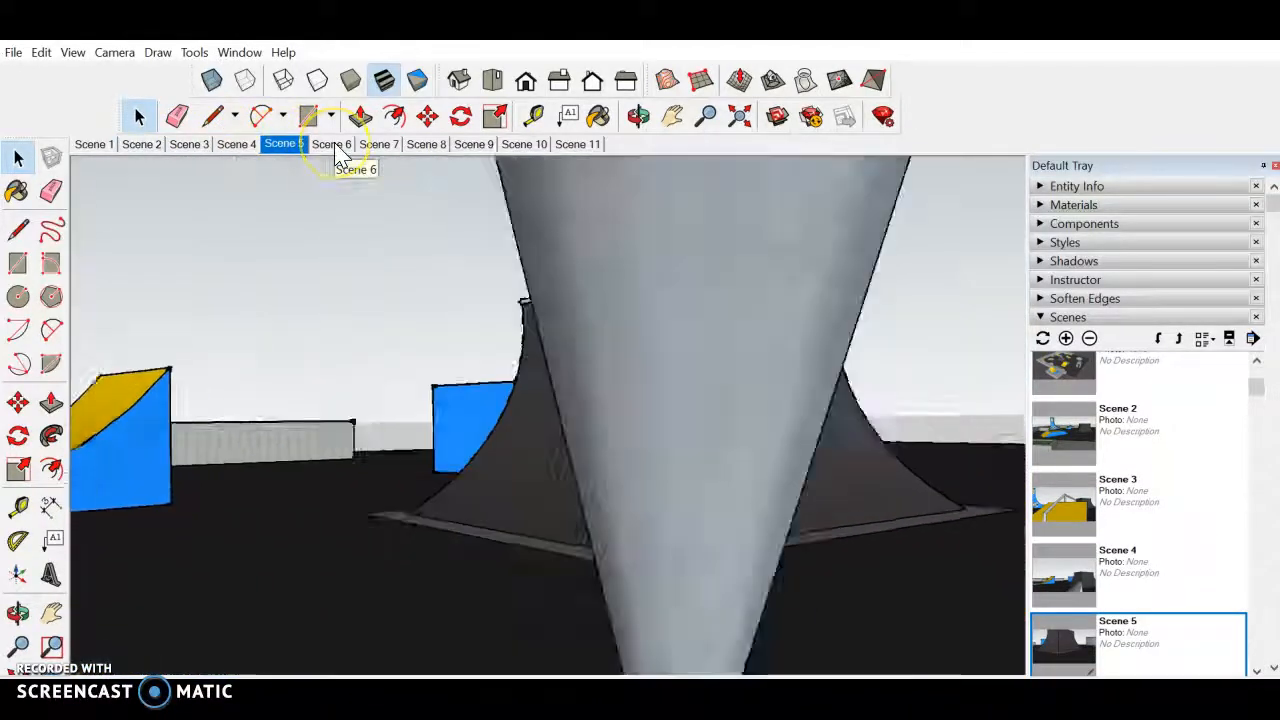
pyautogui.click(336, 148)
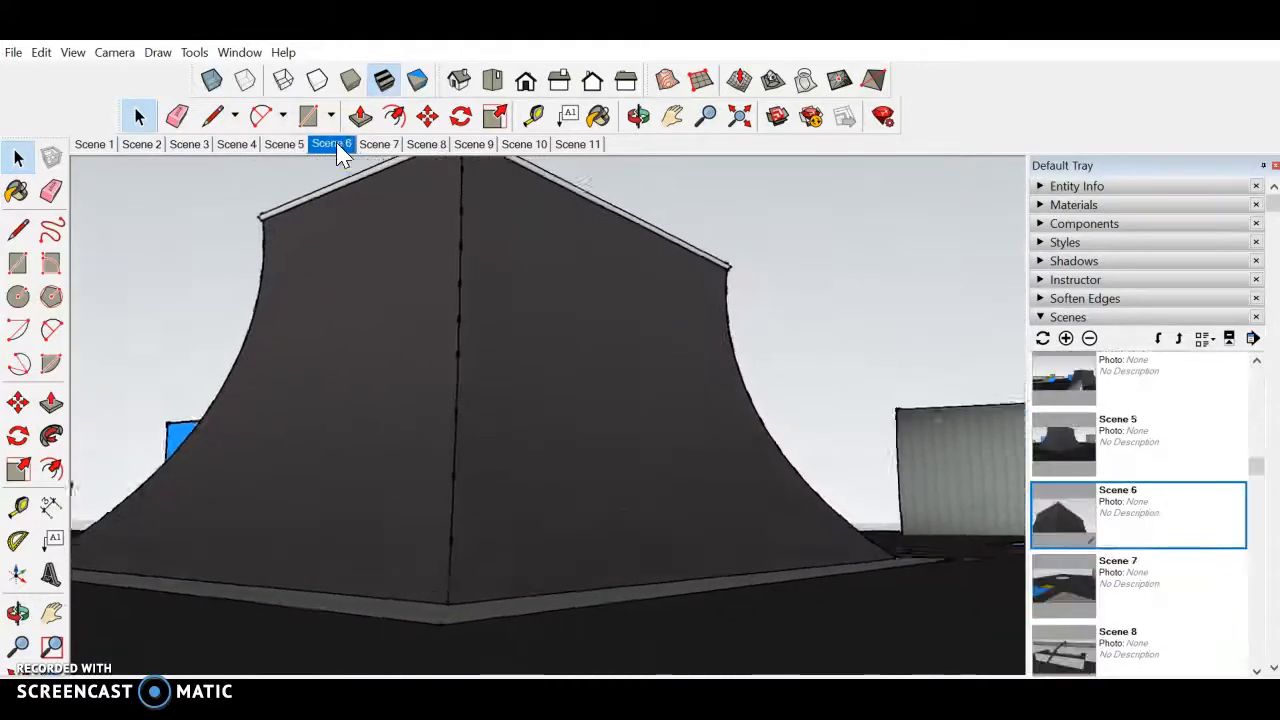
pyautogui.click(377, 146)
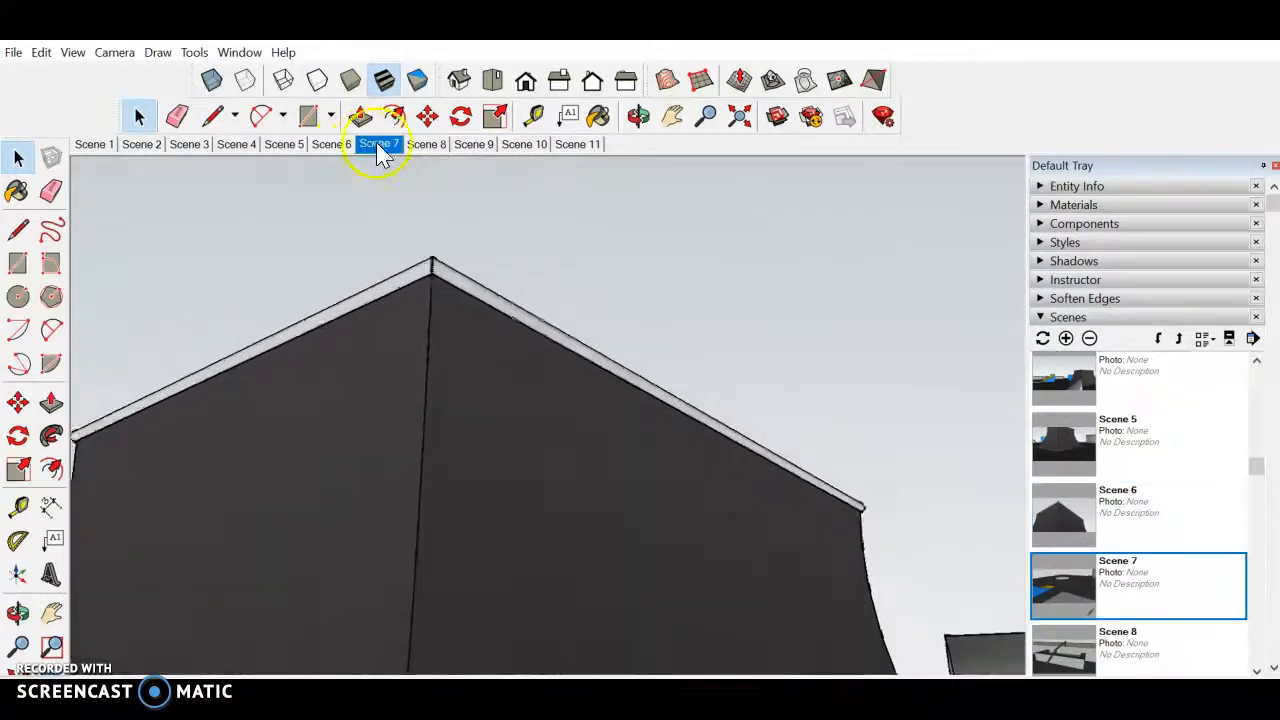
pyautogui.click(425, 150)
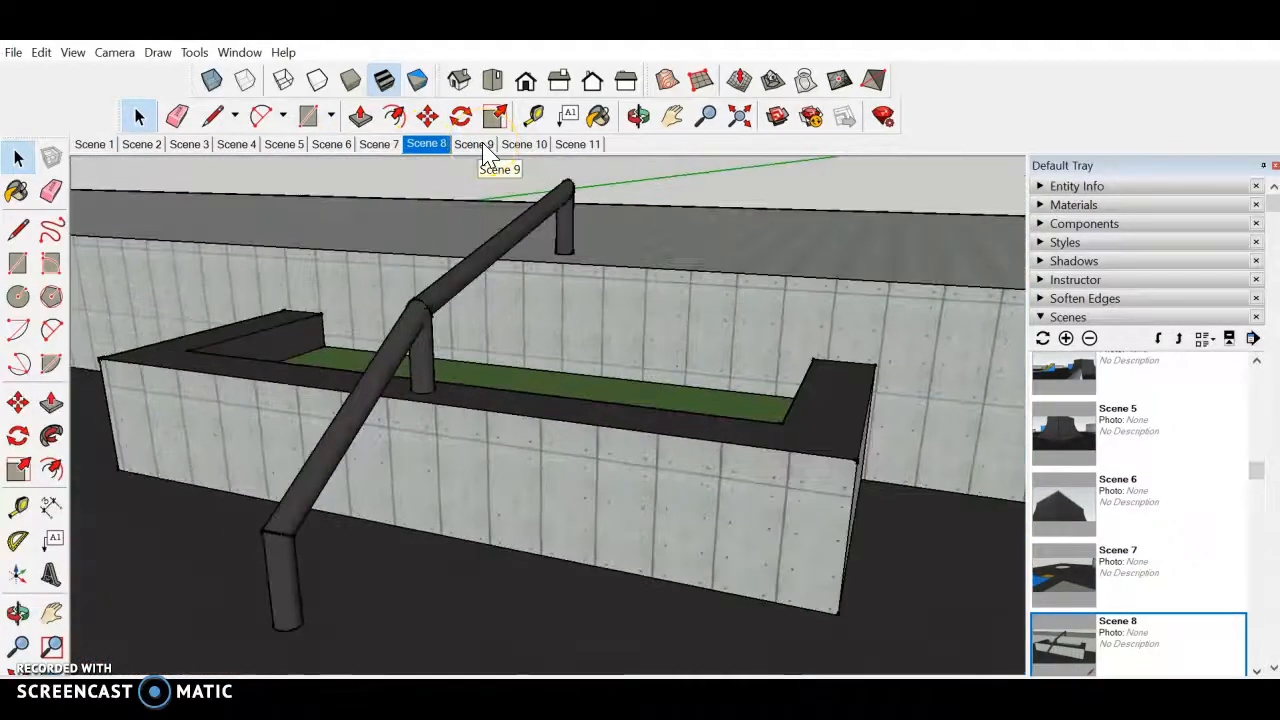
pyautogui.click(485, 150)
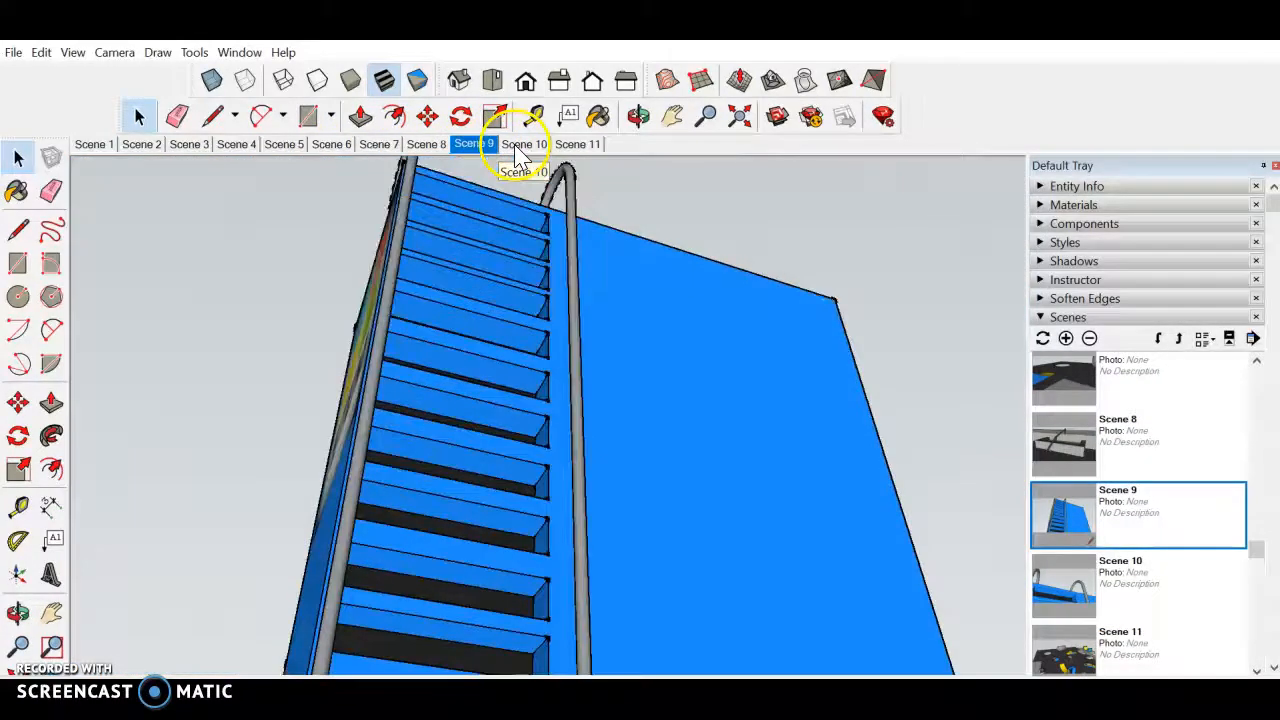
pyautogui.click(522, 148)
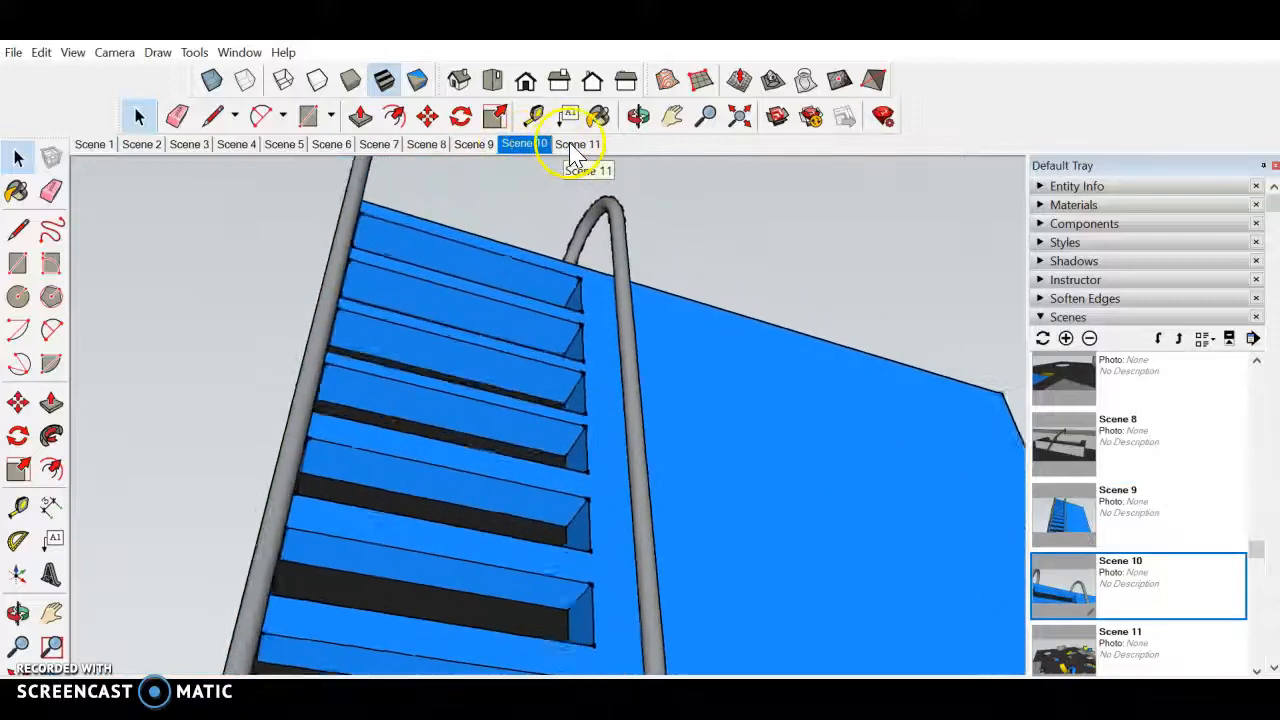
pyautogui.click(572, 150)
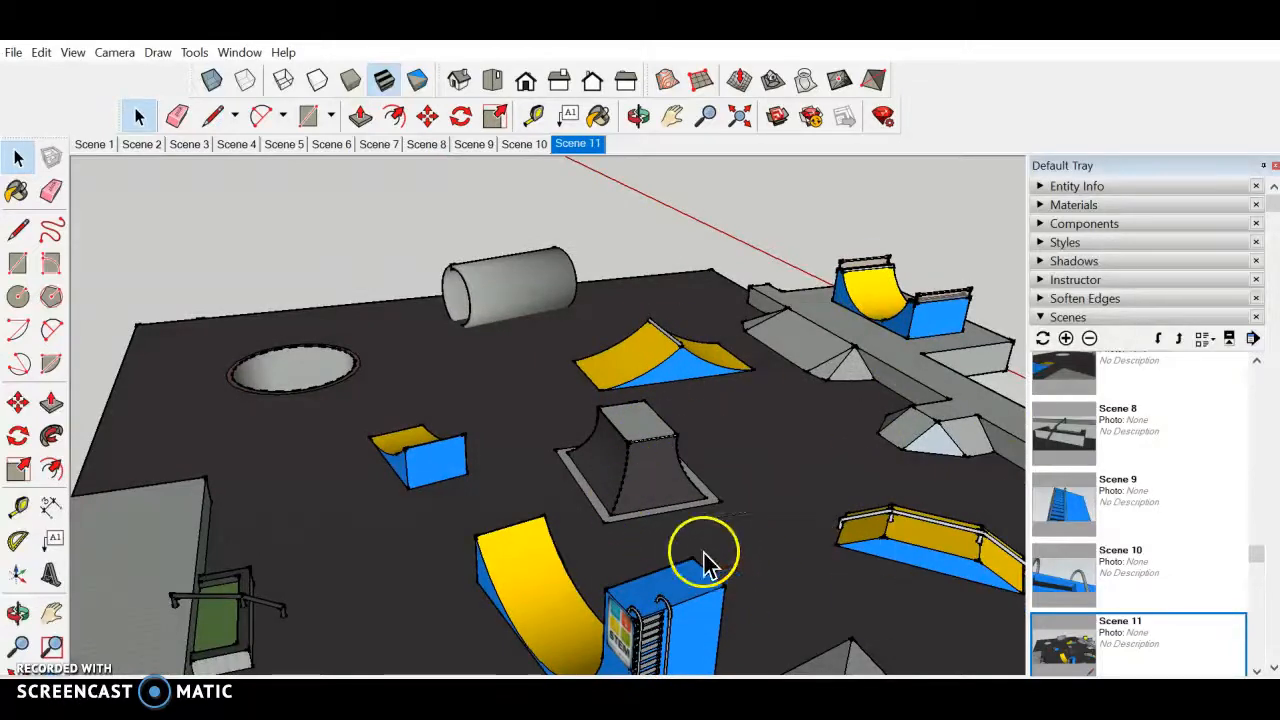
# Export the scene animation as an H.264 MP4 video named Skate Park Video in the Documents folder
pyautogui.click(73, 53)
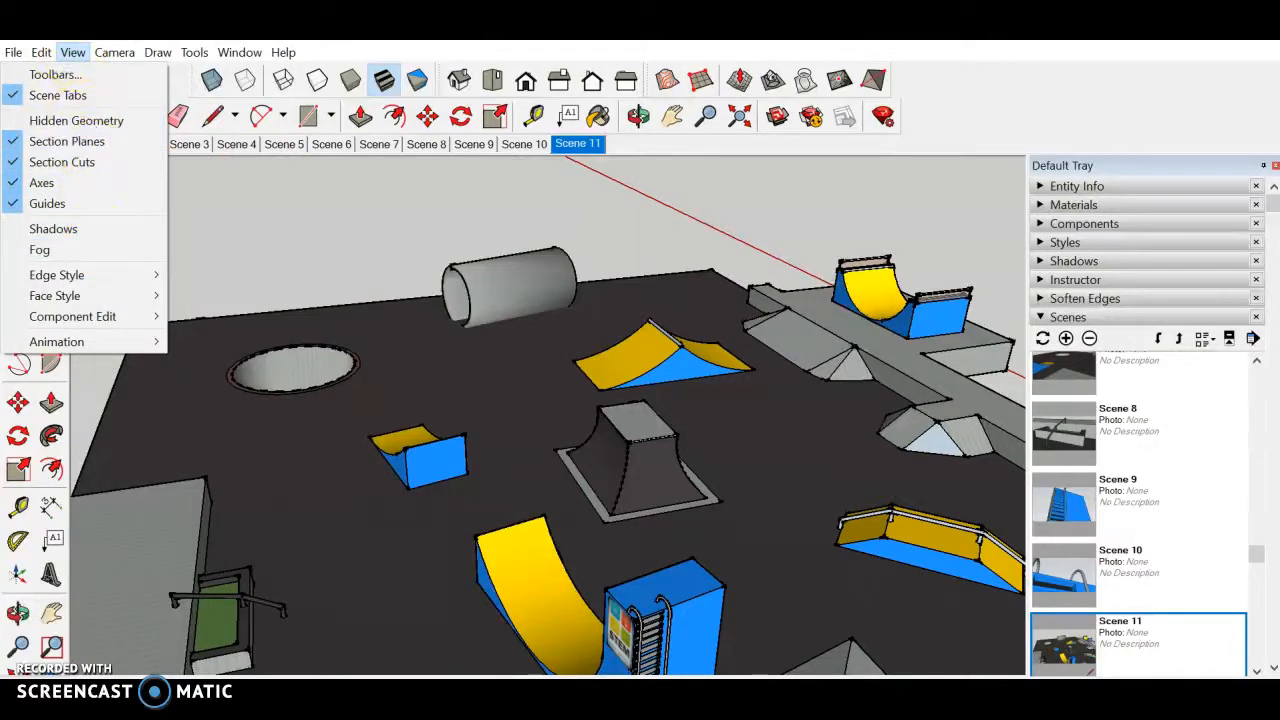
pyautogui.moveTo(94, 342)
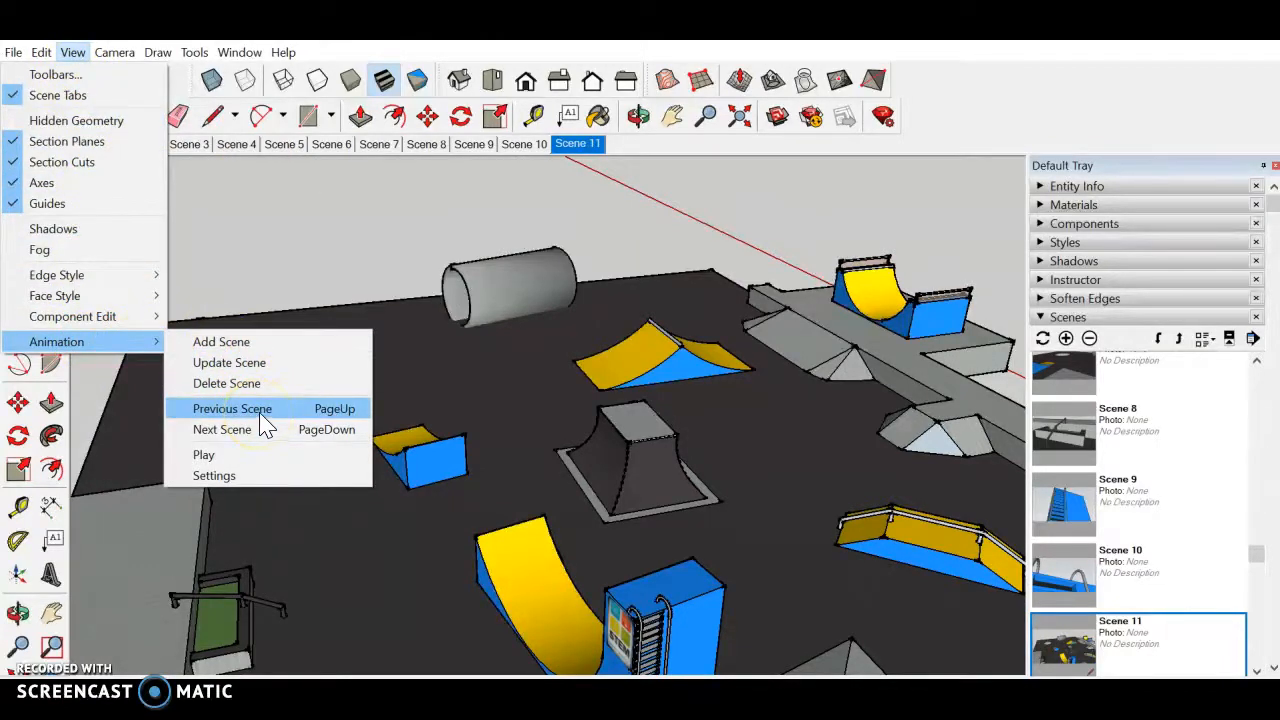
pyautogui.moveTo(14, 55)
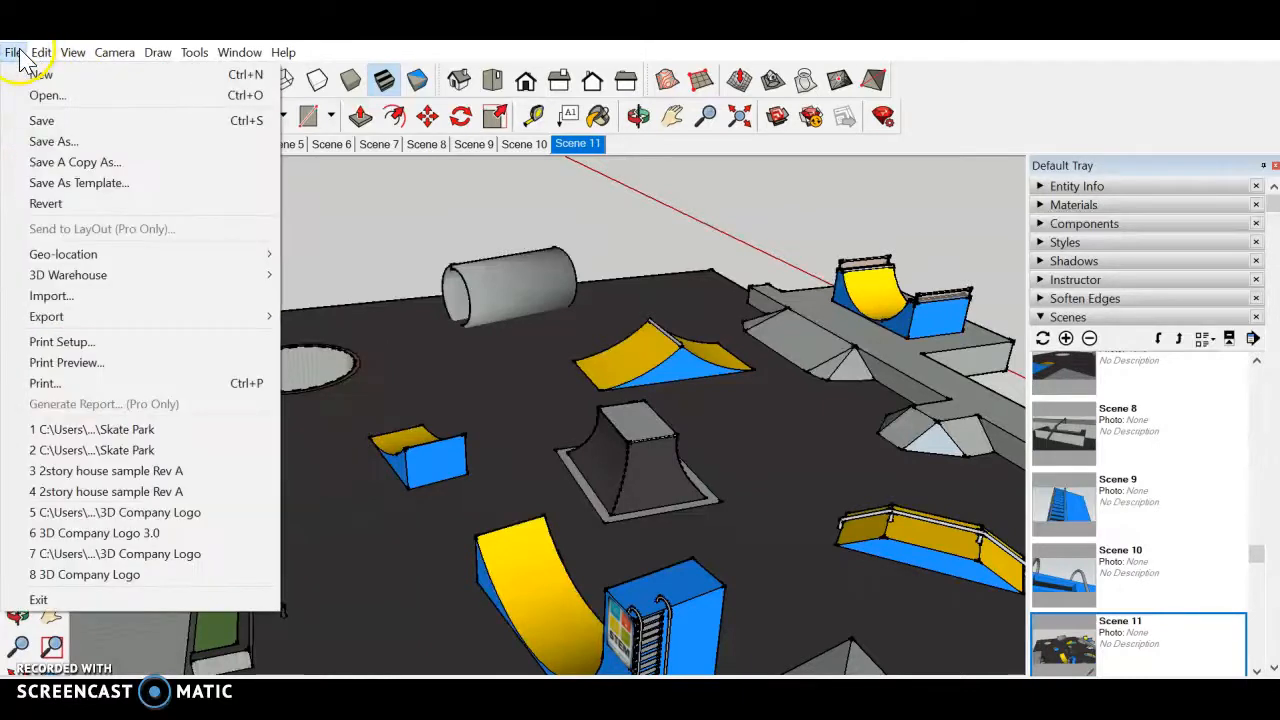
pyautogui.moveTo(137, 322)
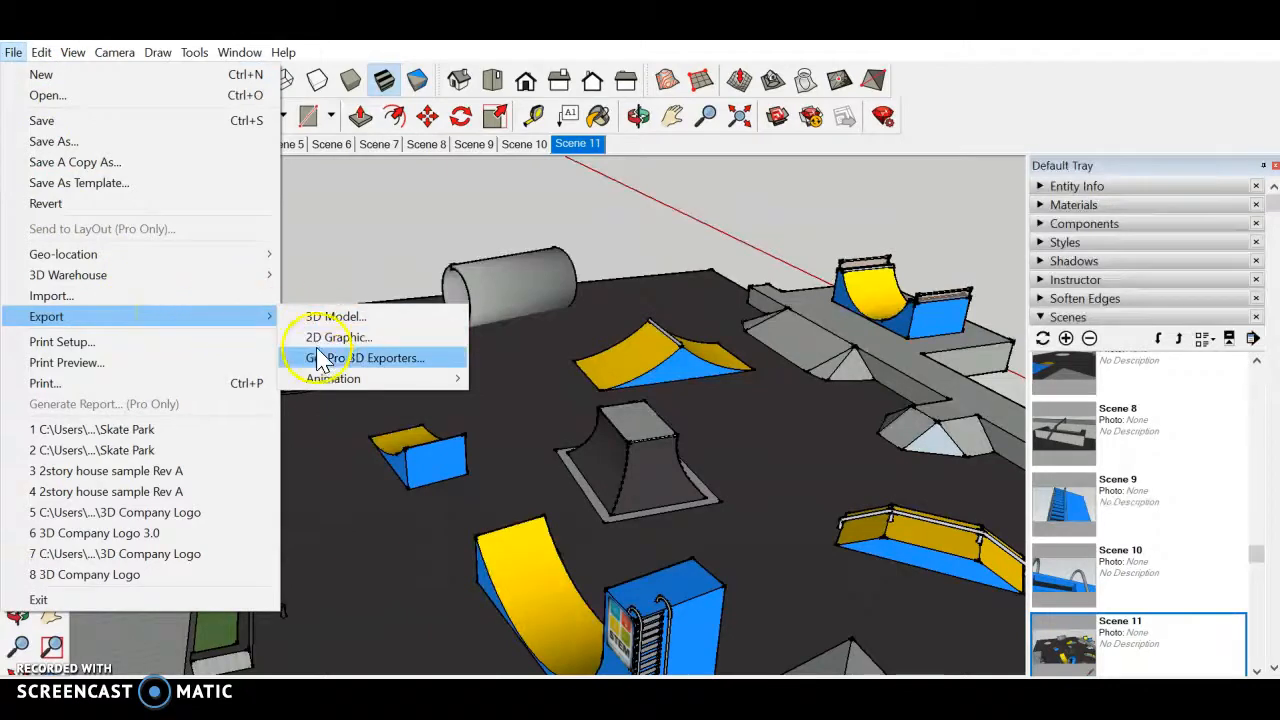
pyautogui.moveTo(337, 380)
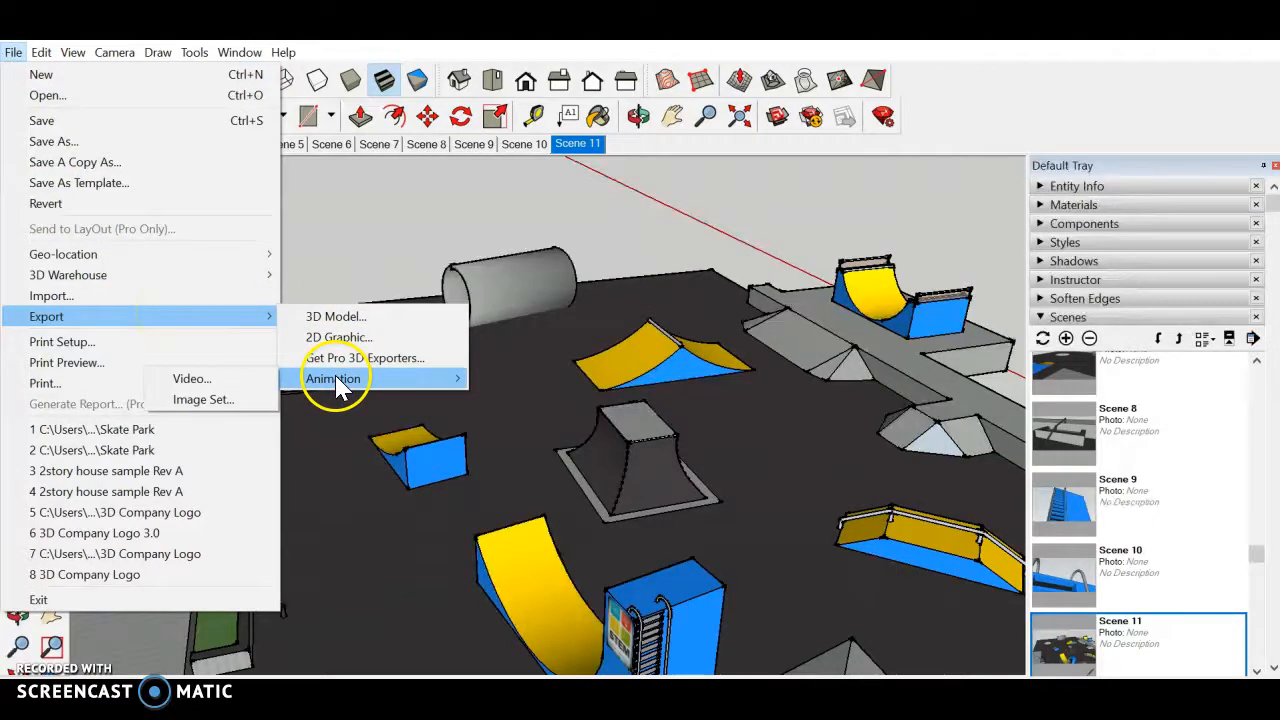
pyautogui.click(255, 390)
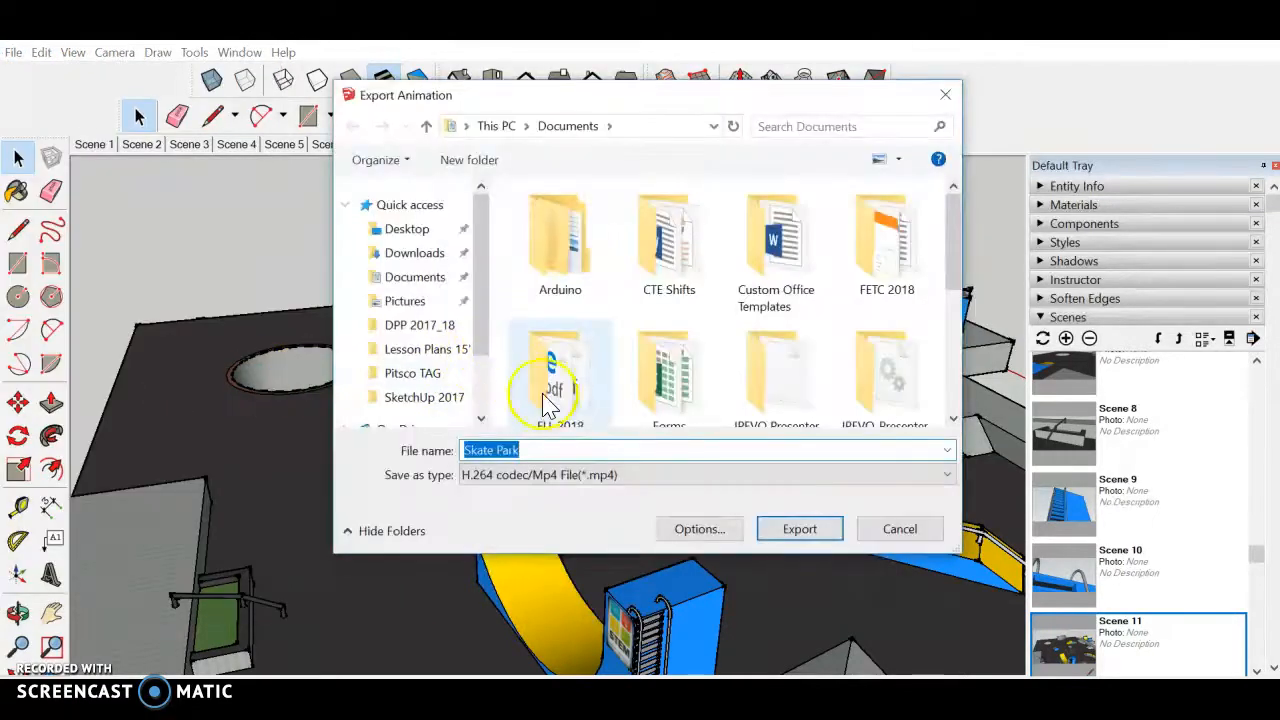
pyautogui.click(561, 450)
pyautogui.write('Video')
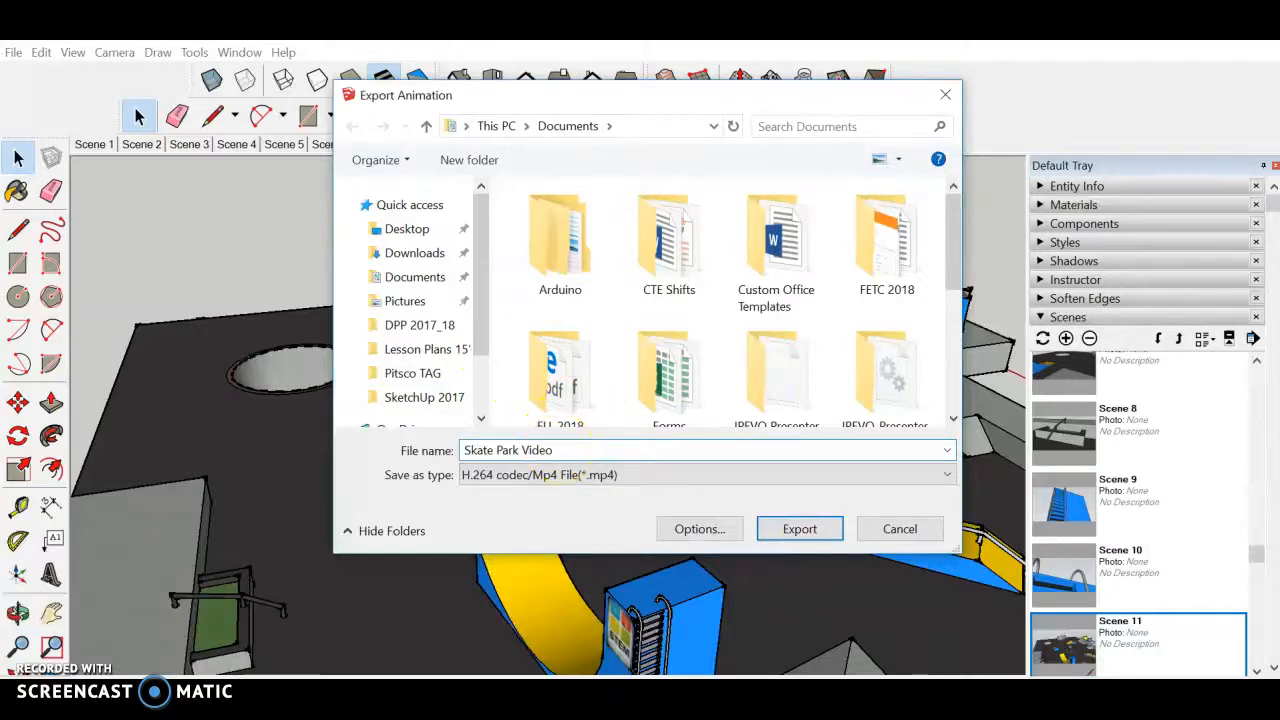
pyautogui.click(839, 524)
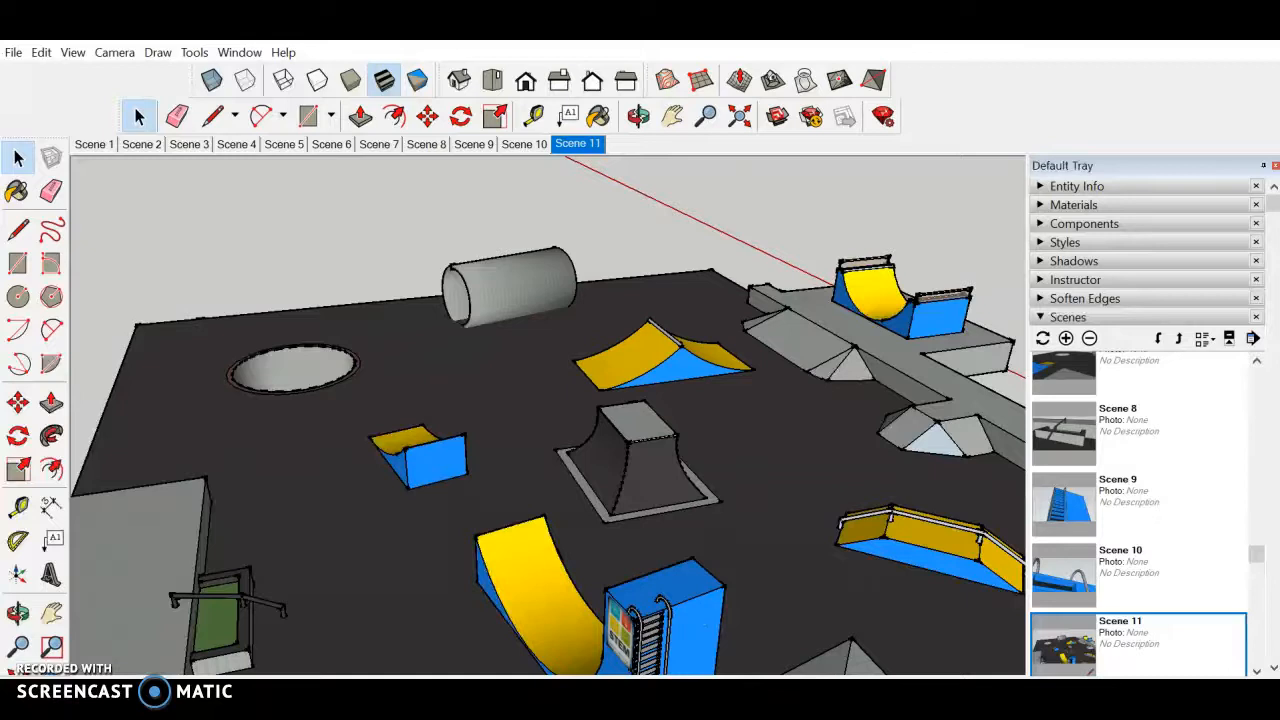
# Switch to File Explorer and look for the exported video in the Downloads folder, sorted by newest modification date
pyautogui.moveTo(657, 663)
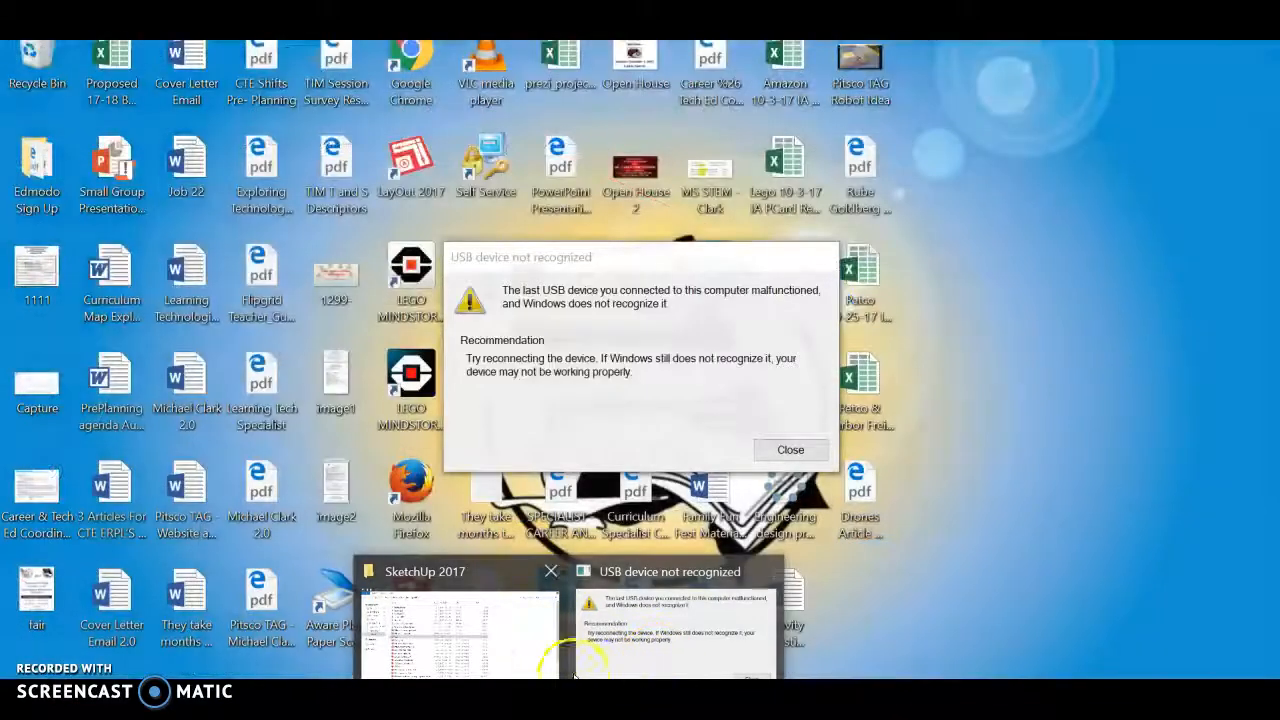
pyautogui.click(555, 665)
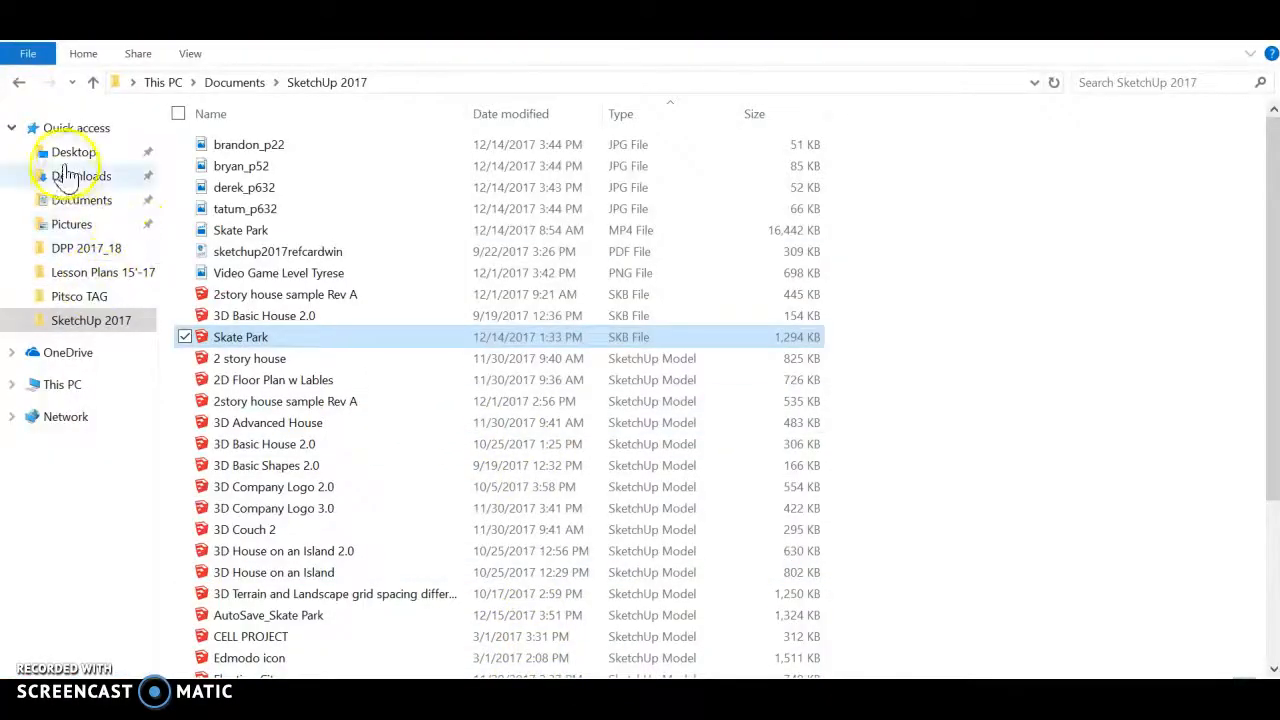
pyautogui.click(70, 158)
pyautogui.click(82, 180)
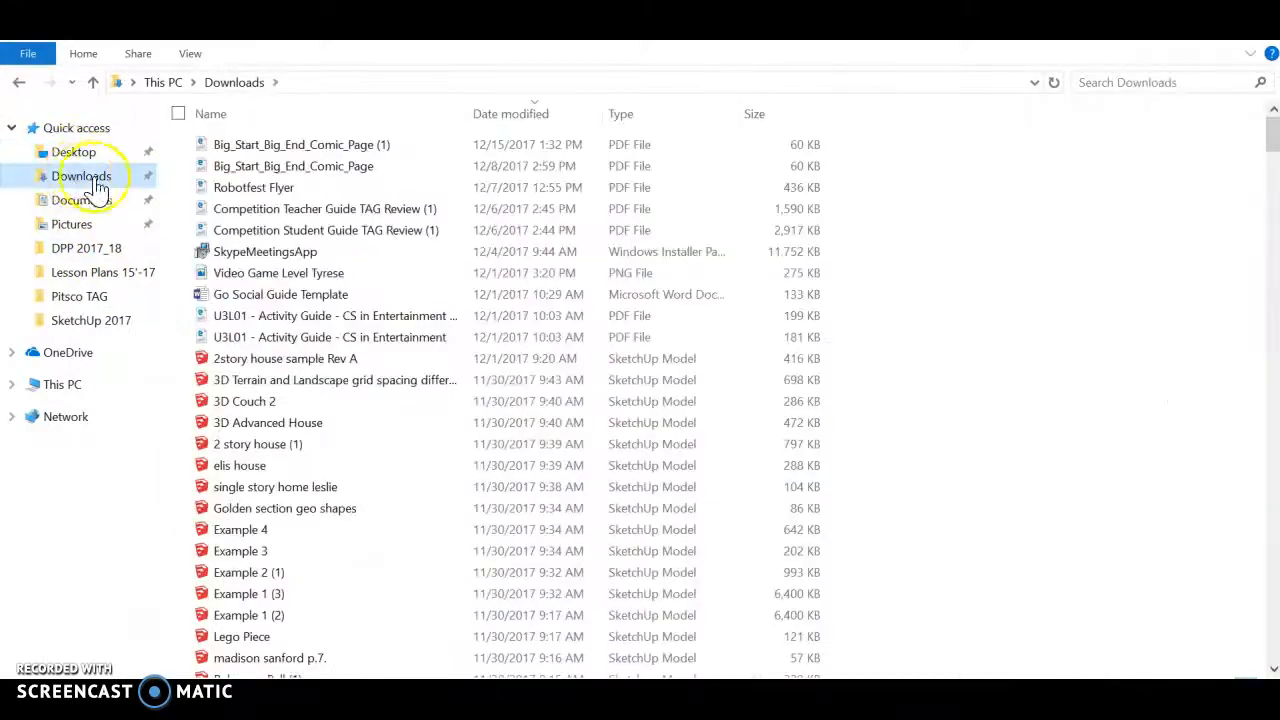
pyautogui.click(540, 114)
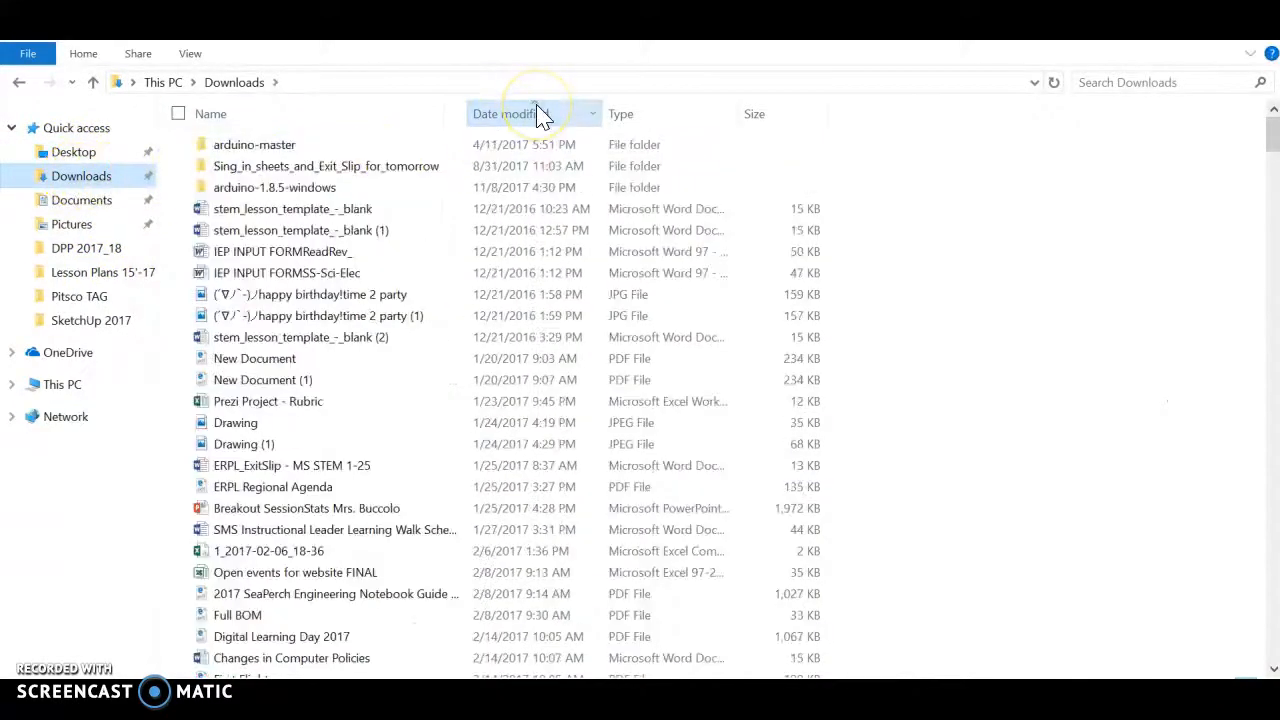
pyautogui.click(540, 114)
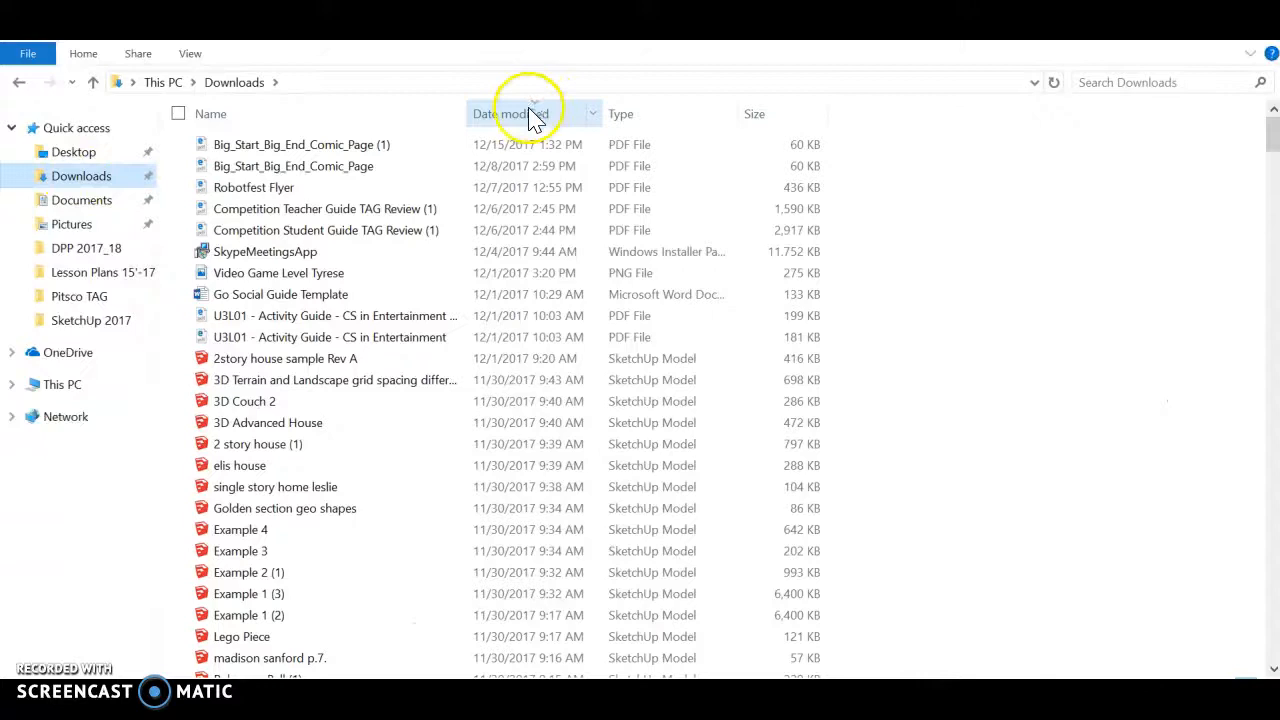
# Sort the Documents folder by newest date and play the Skate Park Video file to check the exported tour
pyautogui.click(84, 208)
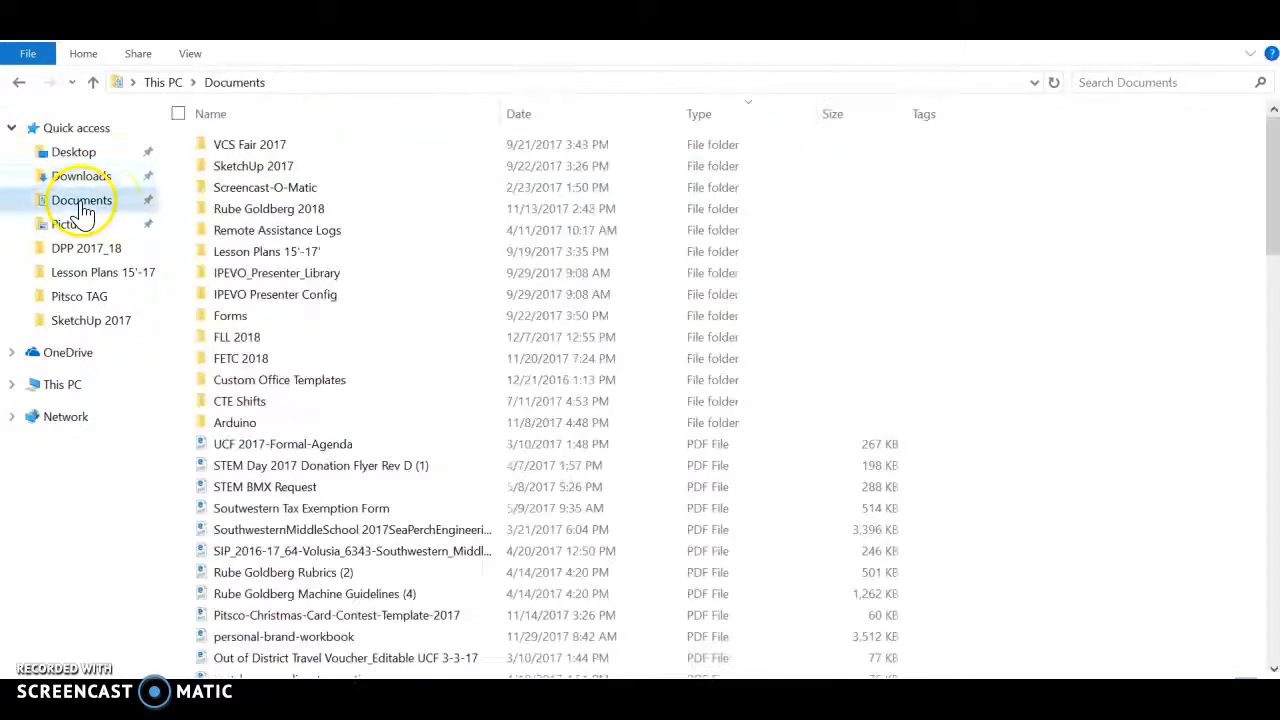
pyautogui.click(542, 118)
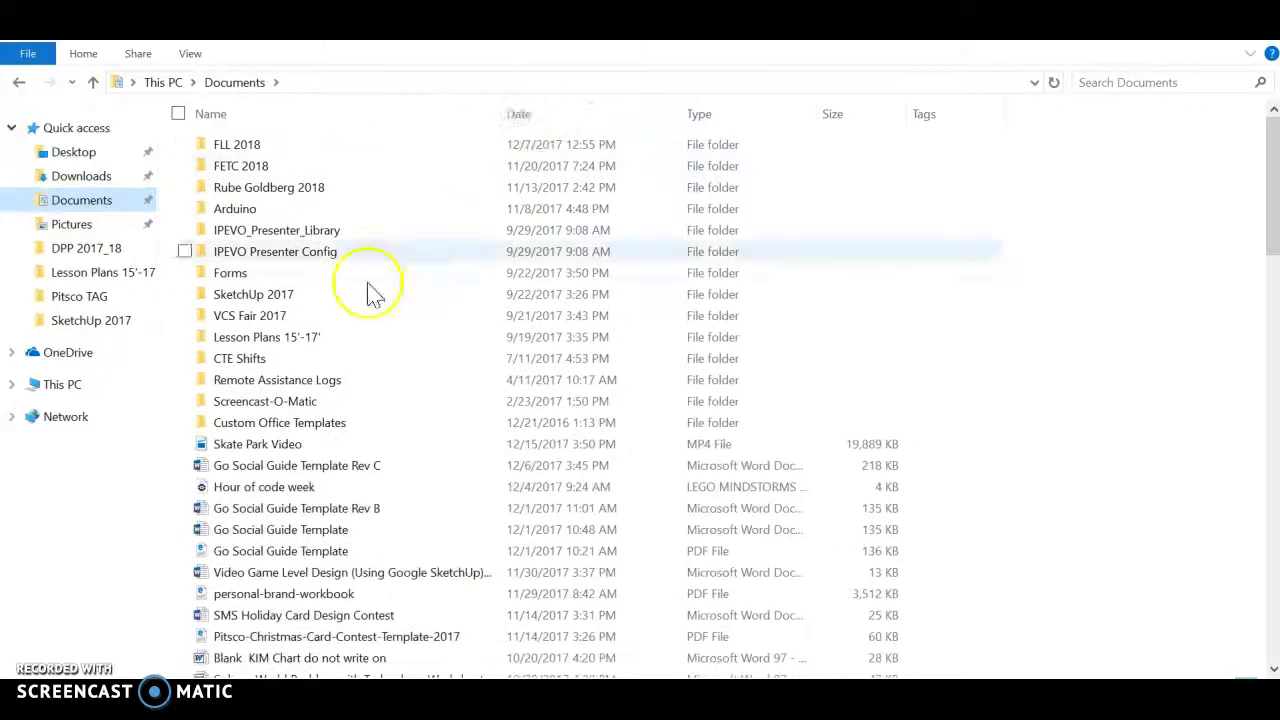
pyautogui.doubleClick(325, 447)
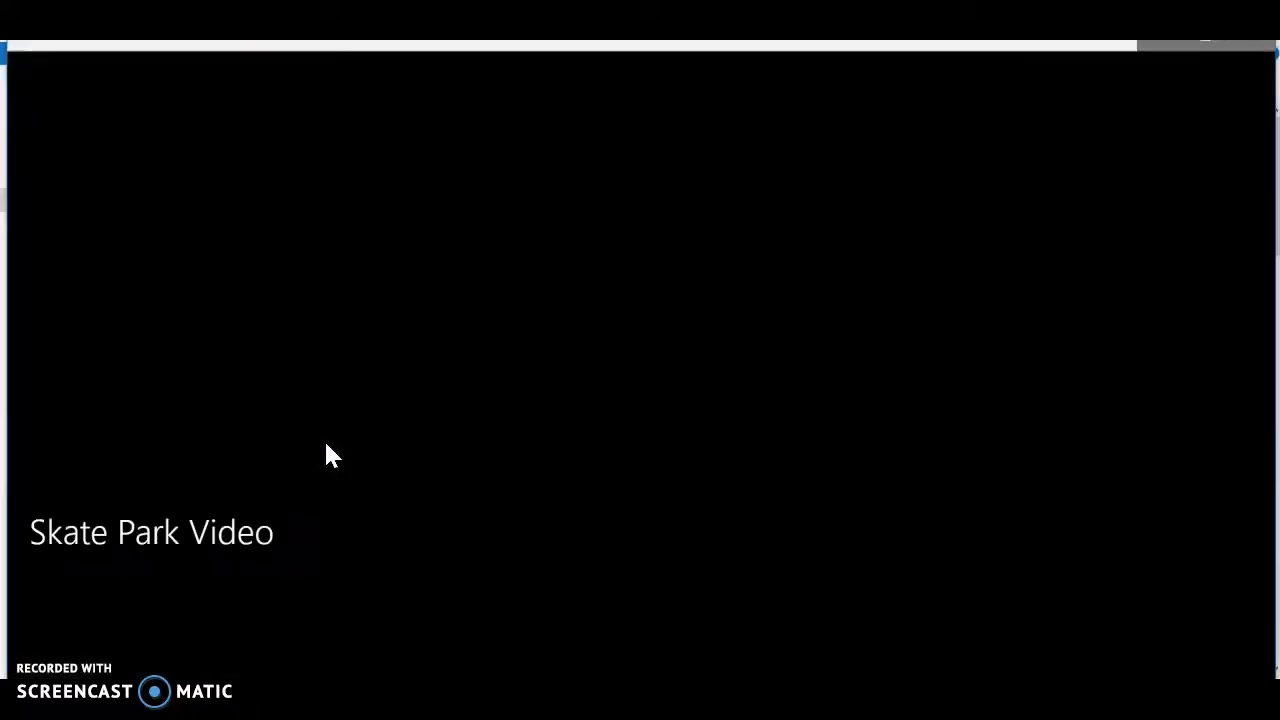
pyautogui.click(465, 440)
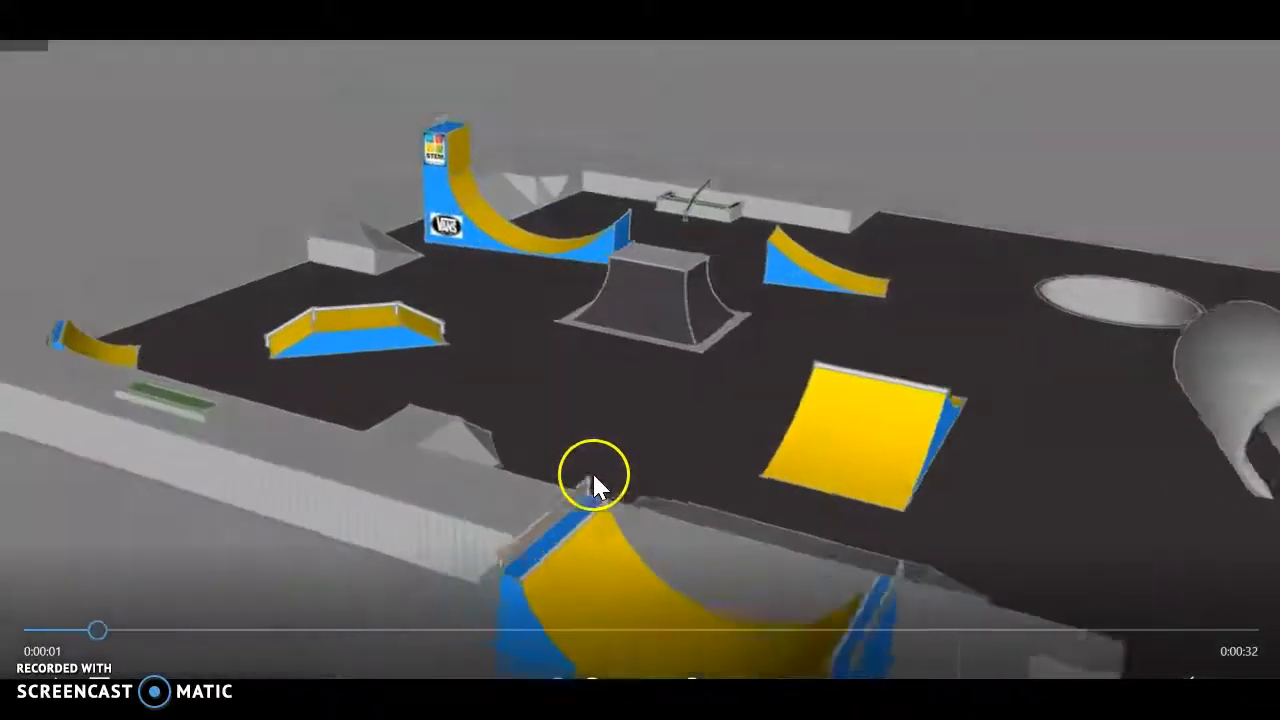